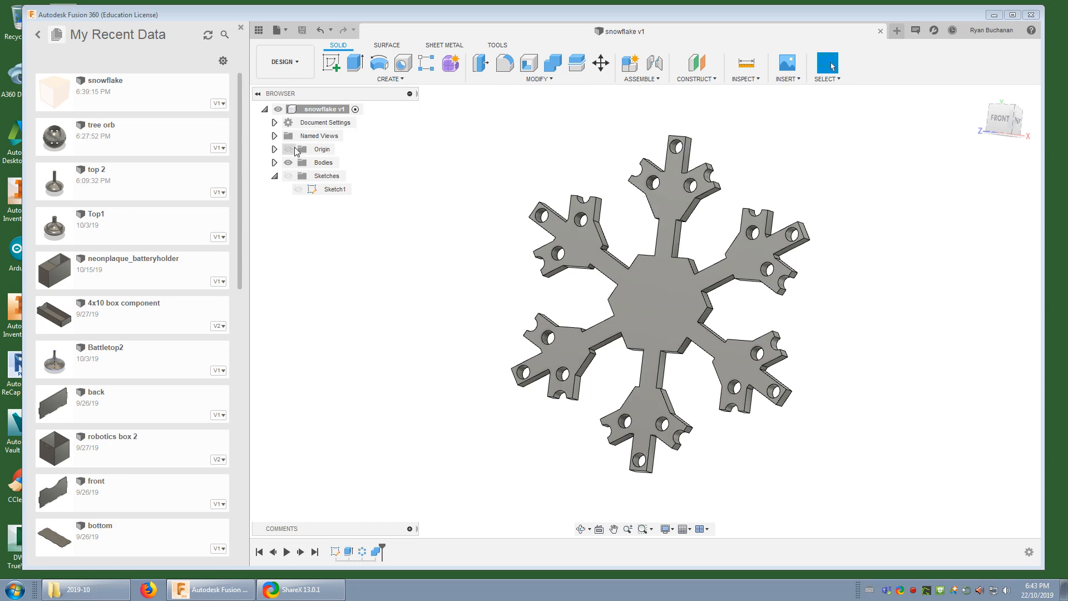
Create a new design and start a sketch on the vertical front plane
{"action": "left_click", "coordinate": [281, 31]}
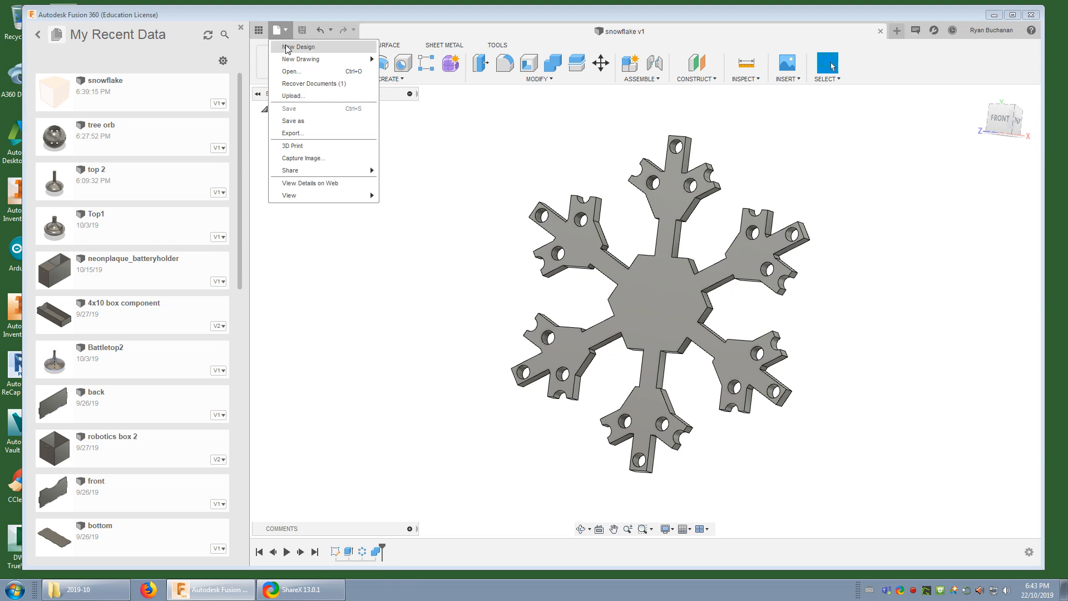
{"action": "left_click", "coordinate": [288, 48]}
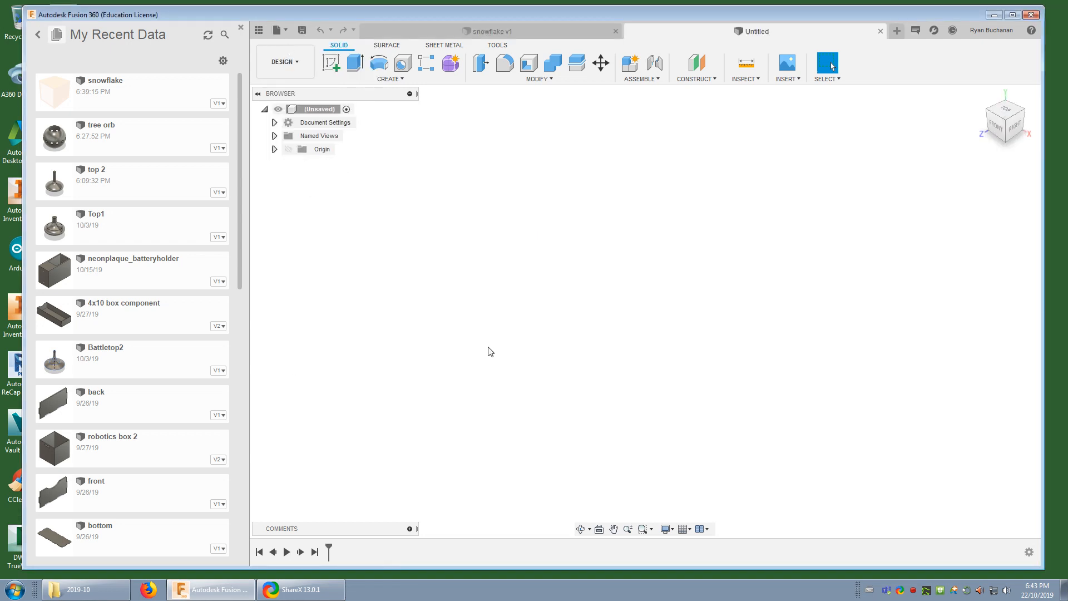
{"action": "left_click", "coordinate": [333, 64]}
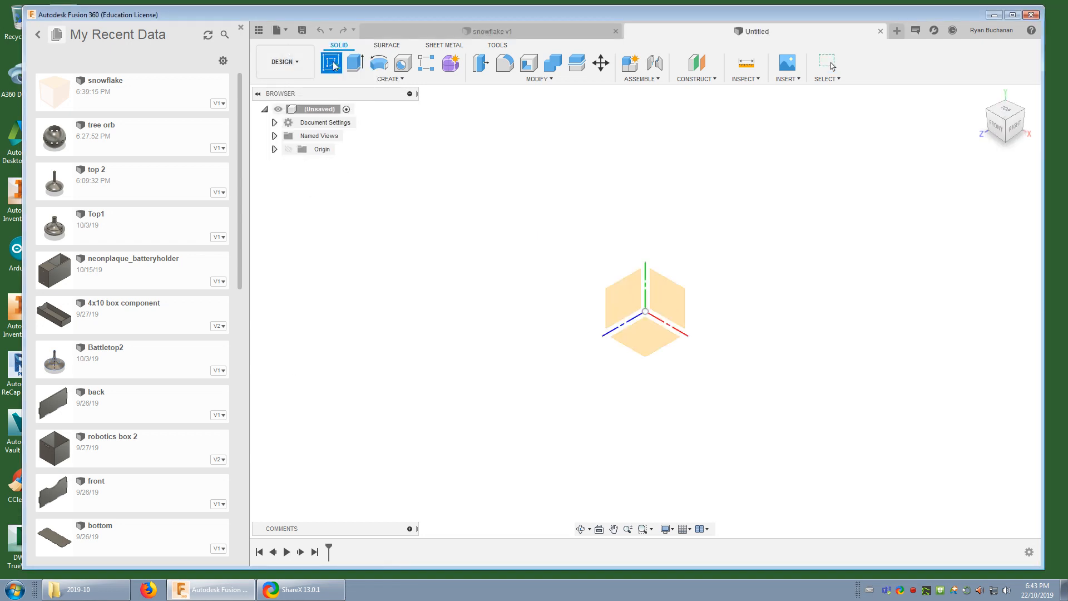
{"action": "left_click", "coordinate": [677, 309]}
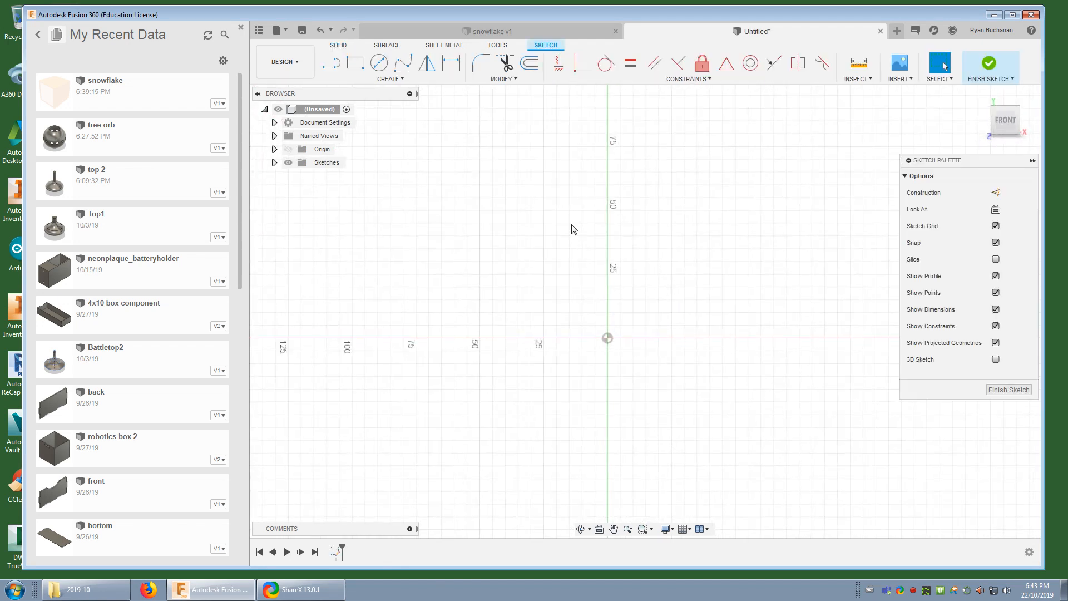
Draw a circumscribed six-sided polygon centred on the origin with a 10 mm radius straight up to its upper edge's midpoint
{"action": "left_click", "coordinate": [405, 79]}
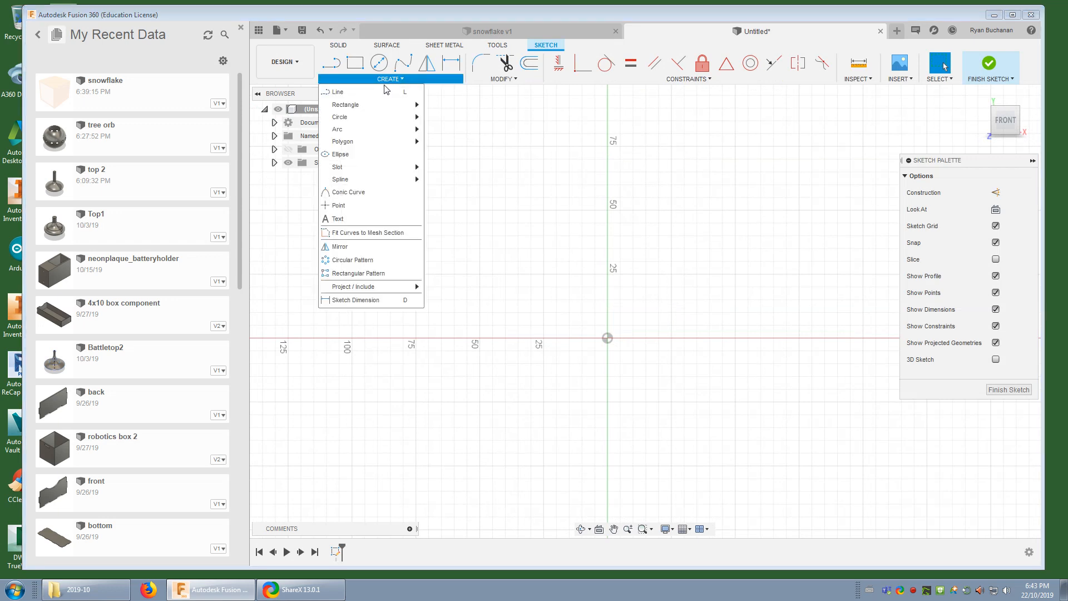
{"action": "mouse_move", "coordinate": [337, 145]}
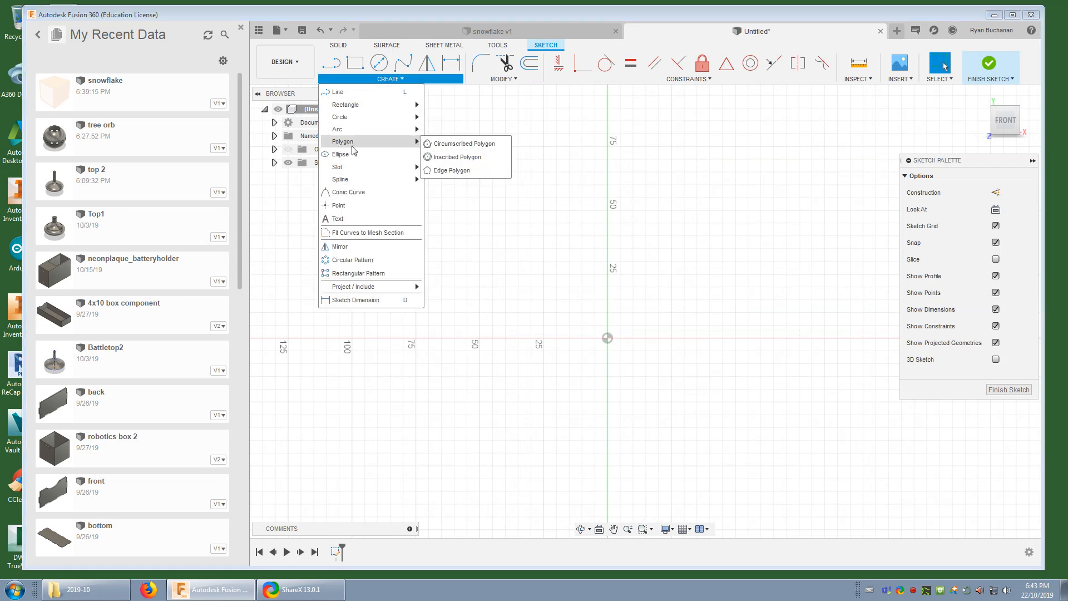
{"action": "left_click", "coordinate": [470, 146]}
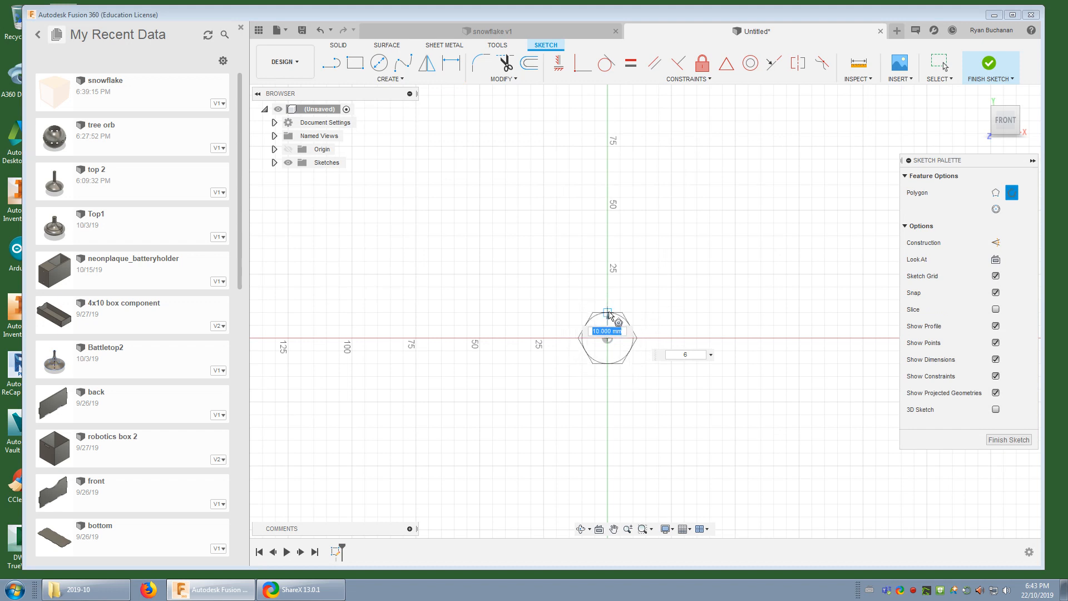
{"action": "left_click", "coordinate": [609, 314]}
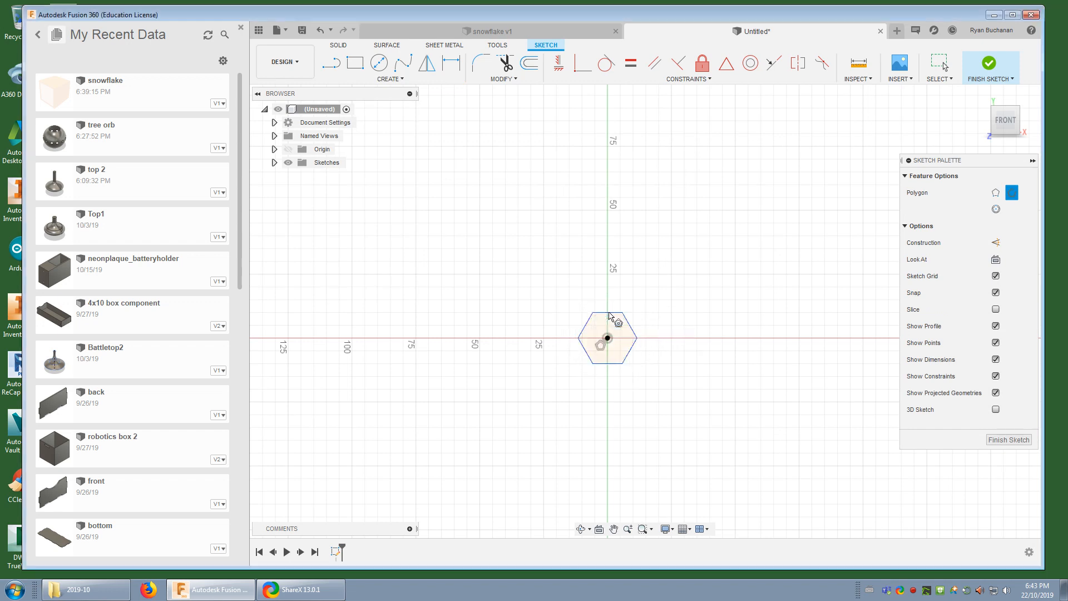
Draw a two-point rectangle 3 mm wide and 35 mm high, running up and to the right from the origin
{"action": "scroll", "coordinate": [606, 344], "scroll_direction": "up", "scroll_amount": 3}
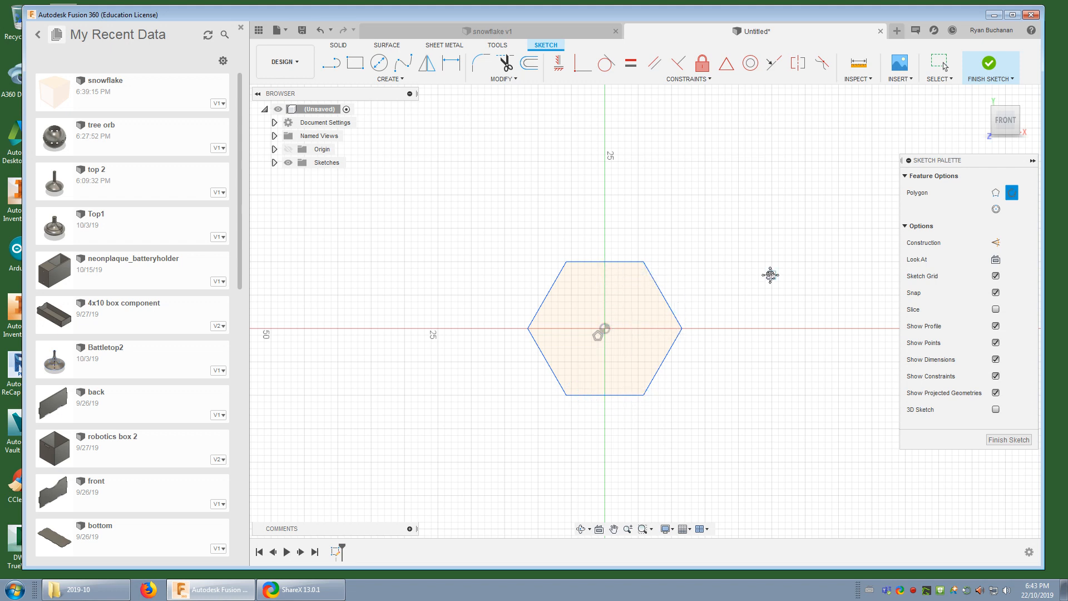
{"action": "middle_click_drag", "start_coordinate": [770, 274], "coordinate": [730, 315]}
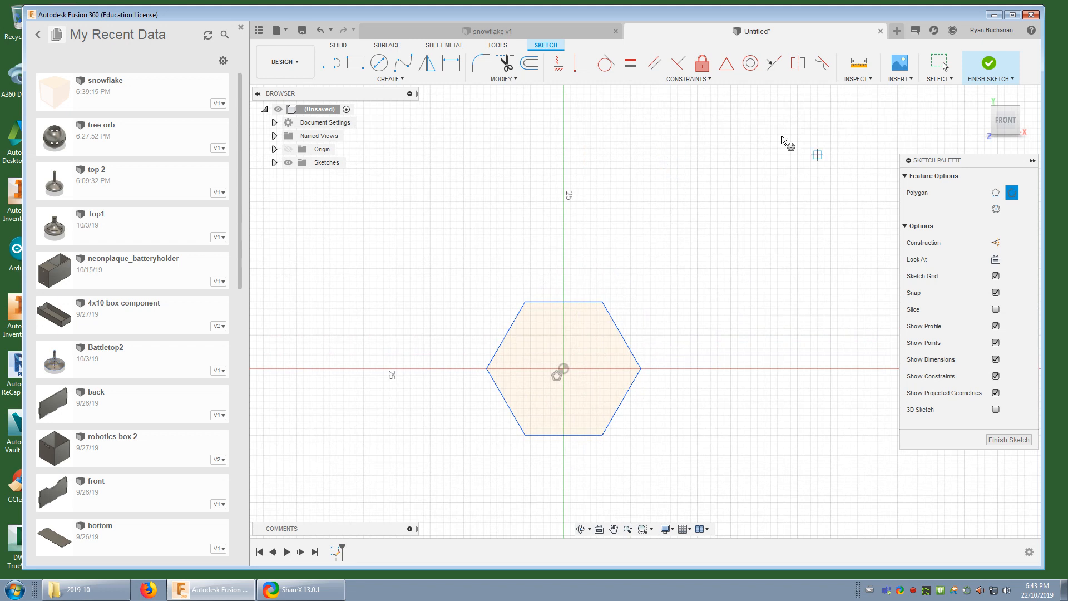
{"action": "middle_click_drag", "start_coordinate": [479, 200], "coordinate": [470, 226]}
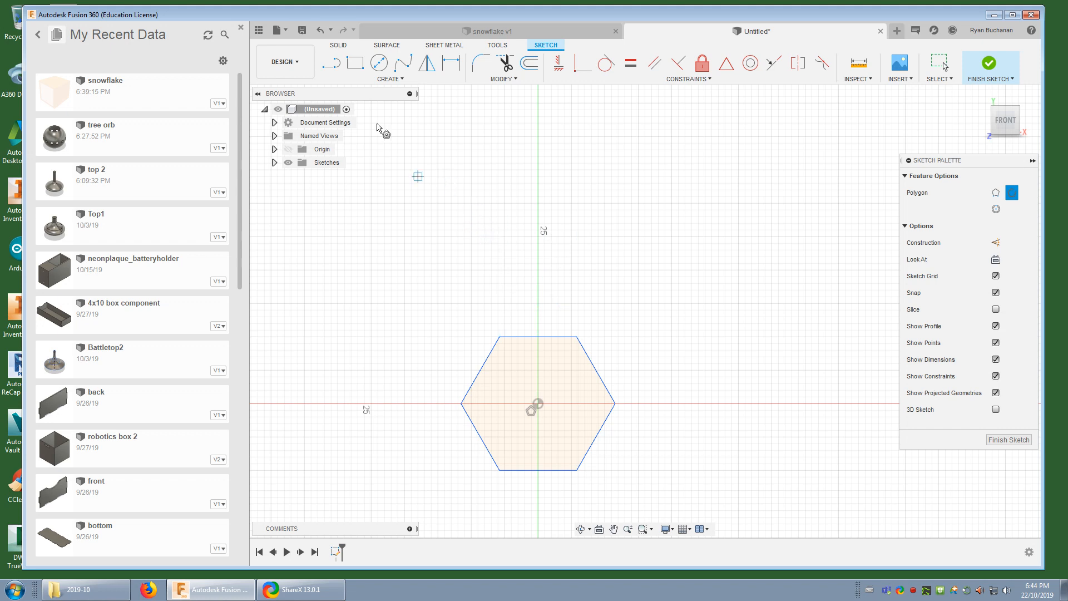
{"action": "left_click", "coordinate": [356, 65]}
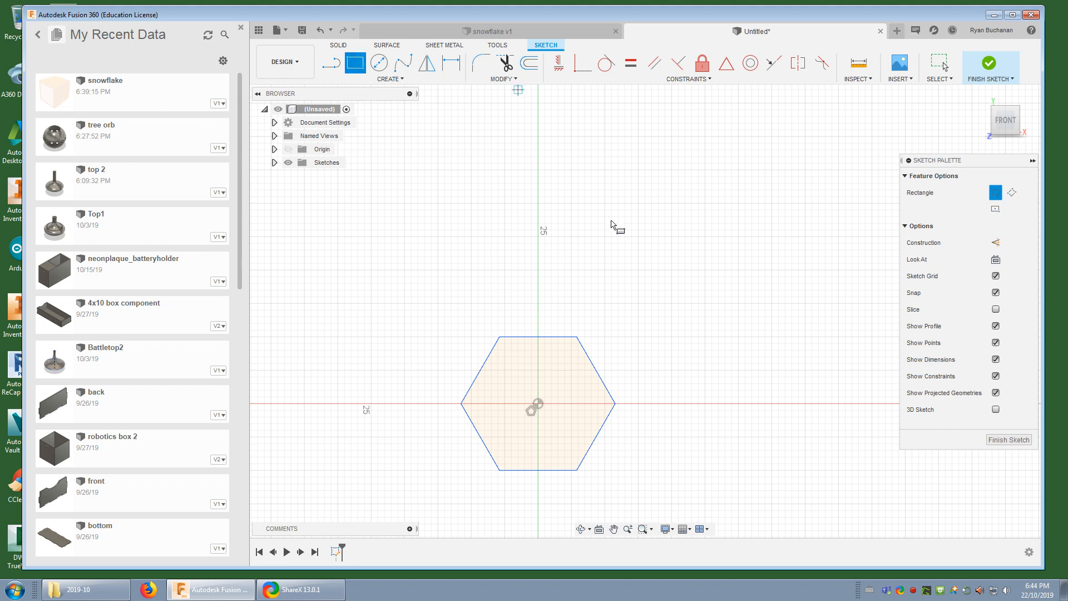
{"action": "left_click", "coordinate": [538, 404]}
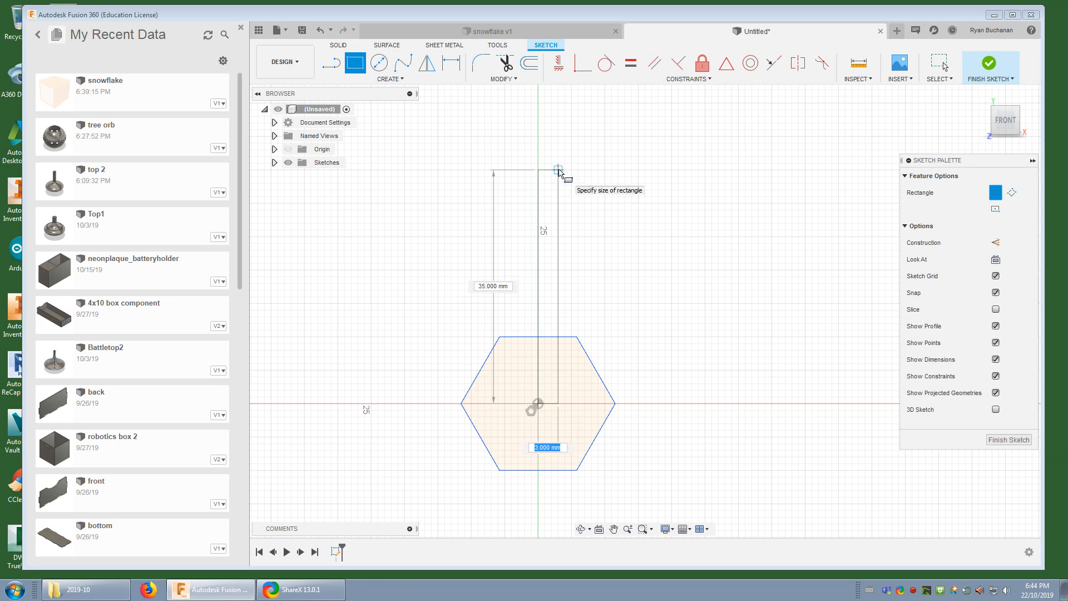
{"action": "left_click", "coordinate": [559, 171]}
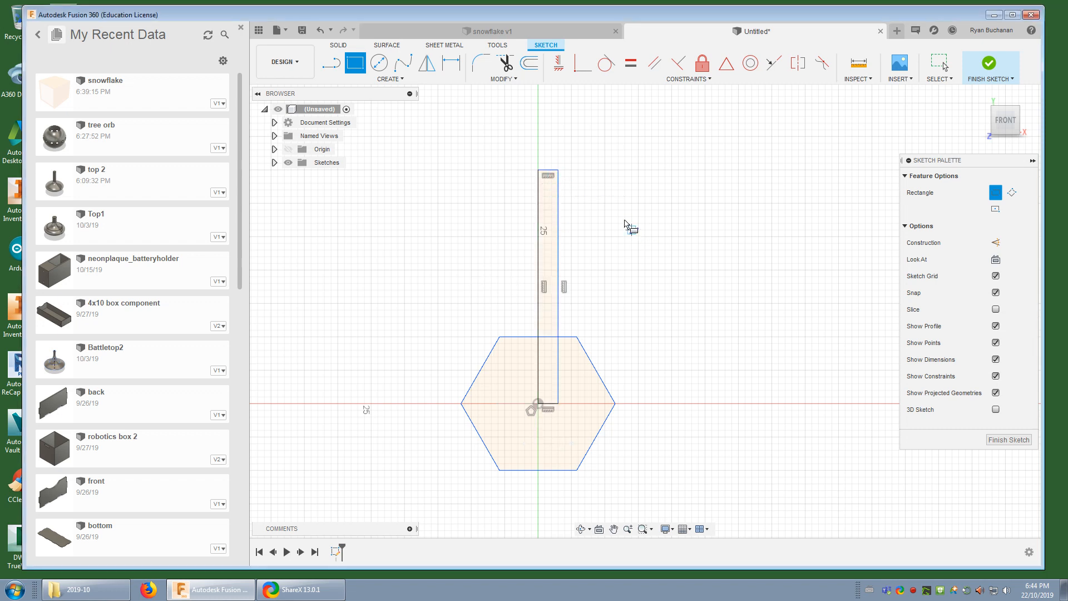
Draw a circumscribed hexagon with a 6 mm radius, centred on the rectangle's left edge about 22 mm above the origin
{"action": "left_click", "coordinate": [364, 80]}
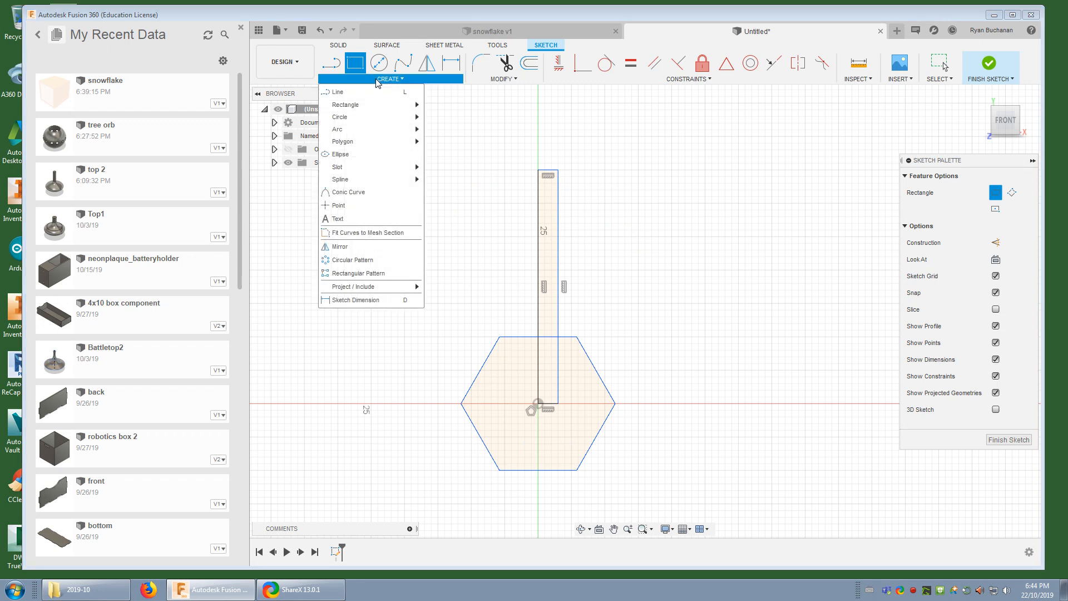
{"action": "mouse_move", "coordinate": [349, 142]}
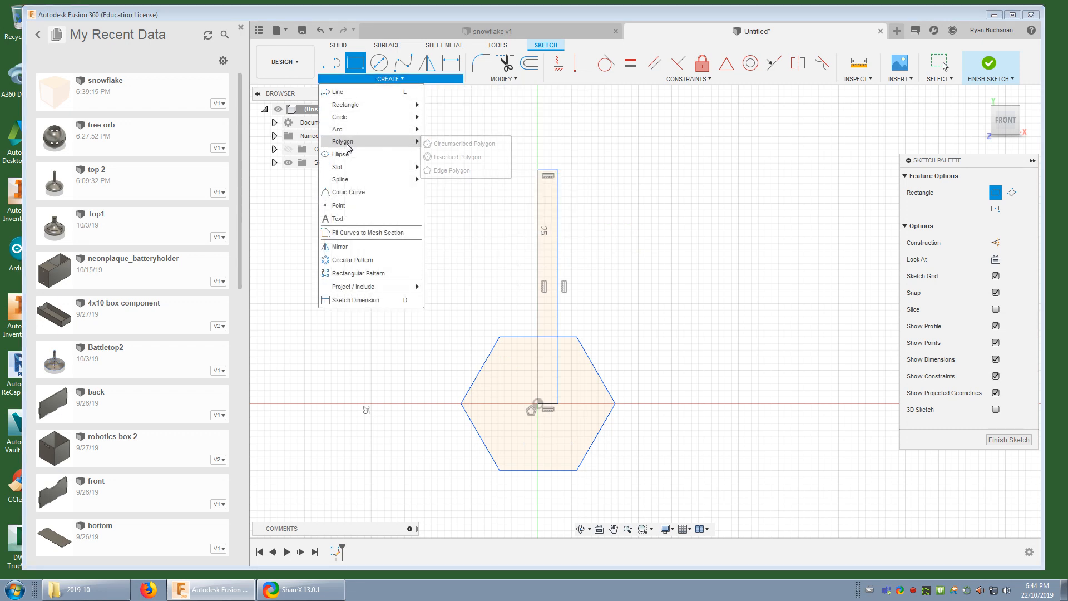
{"action": "left_click", "coordinate": [428, 145]}
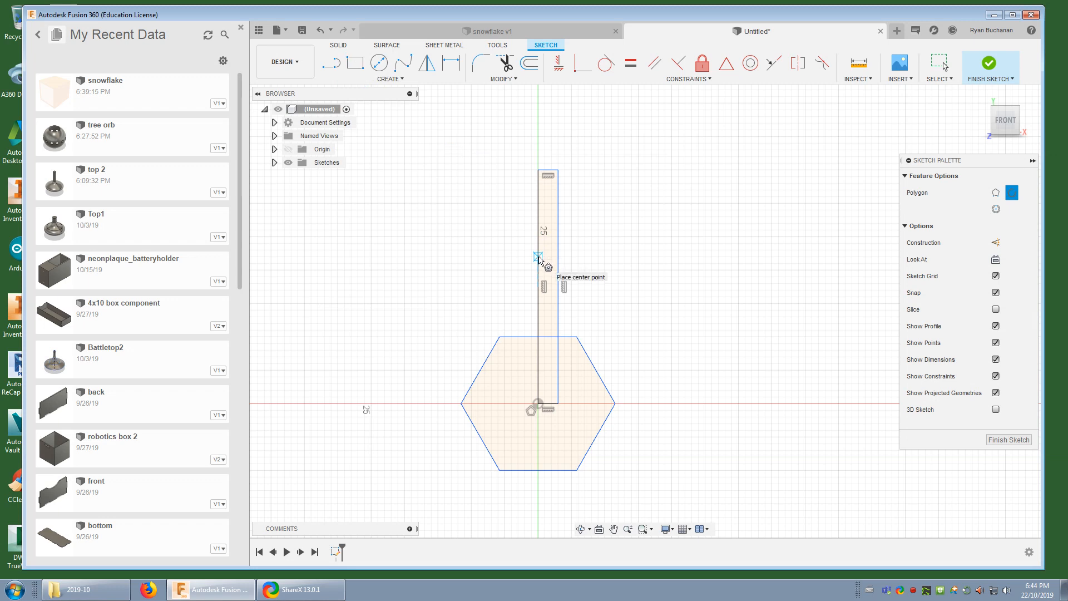
{"action": "left_click", "coordinate": [538, 257]}
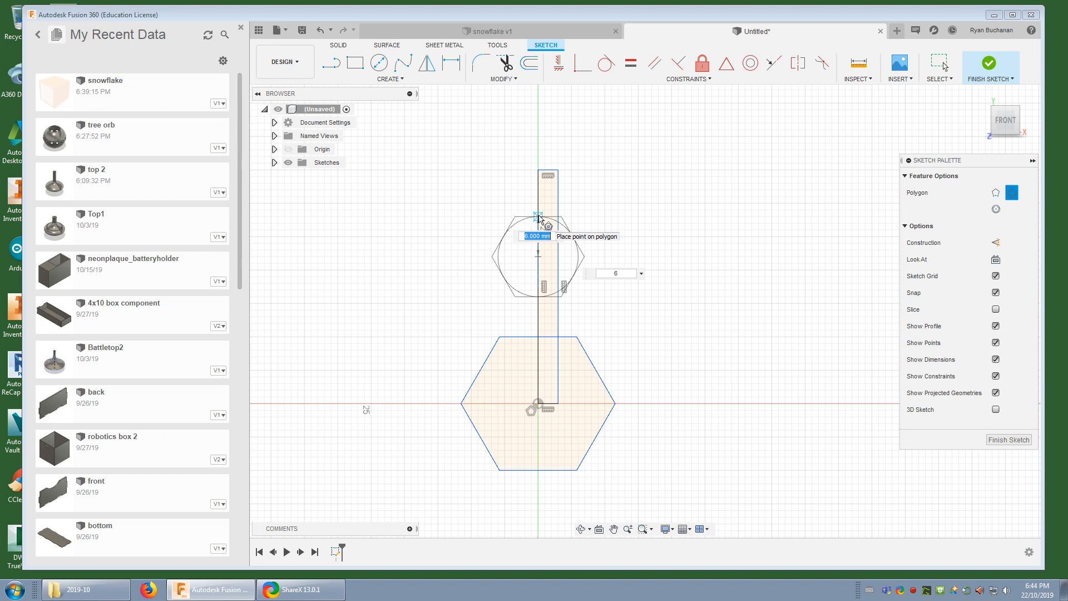
{"action": "left_click", "coordinate": [538, 216]}
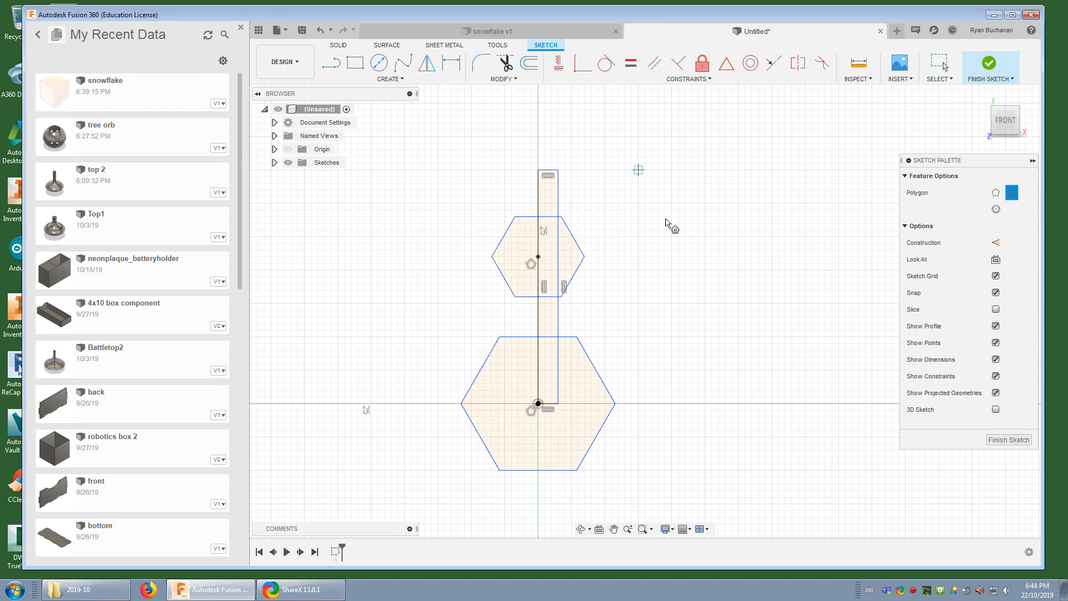
{"action": "key", "text": "Escape"}
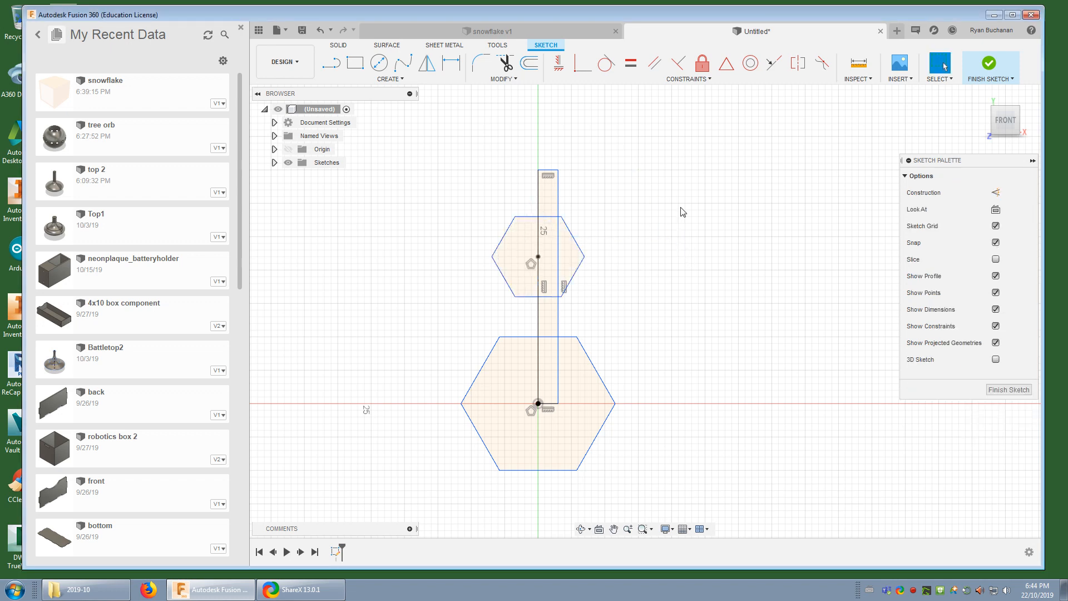
Draw an 8 mm line at 60° upward from the smaller hexagon's right corner, parallel to its lower-right edge
{"action": "left_click", "coordinate": [331, 66]}
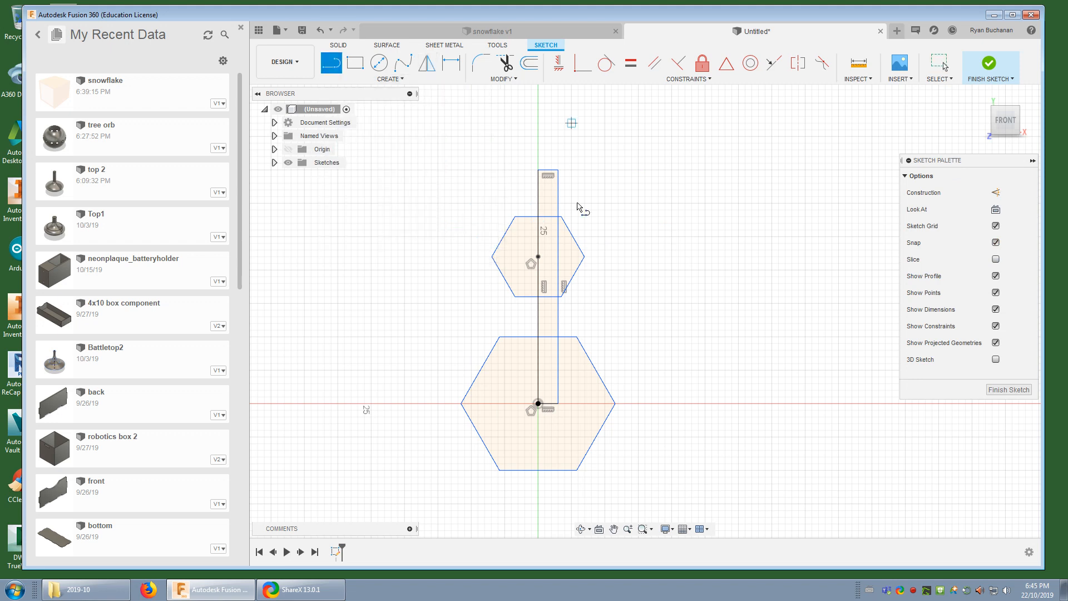
{"action": "left_click", "coordinate": [585, 257]}
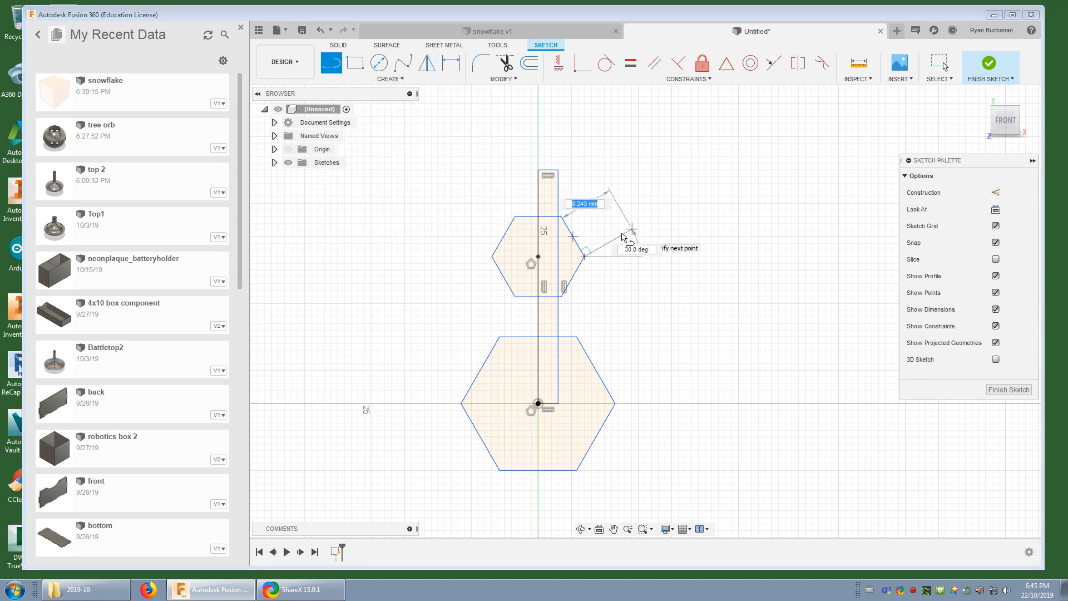
{"action": "scroll", "coordinate": [585, 255], "scroll_direction": "up", "scroll_amount": 10}
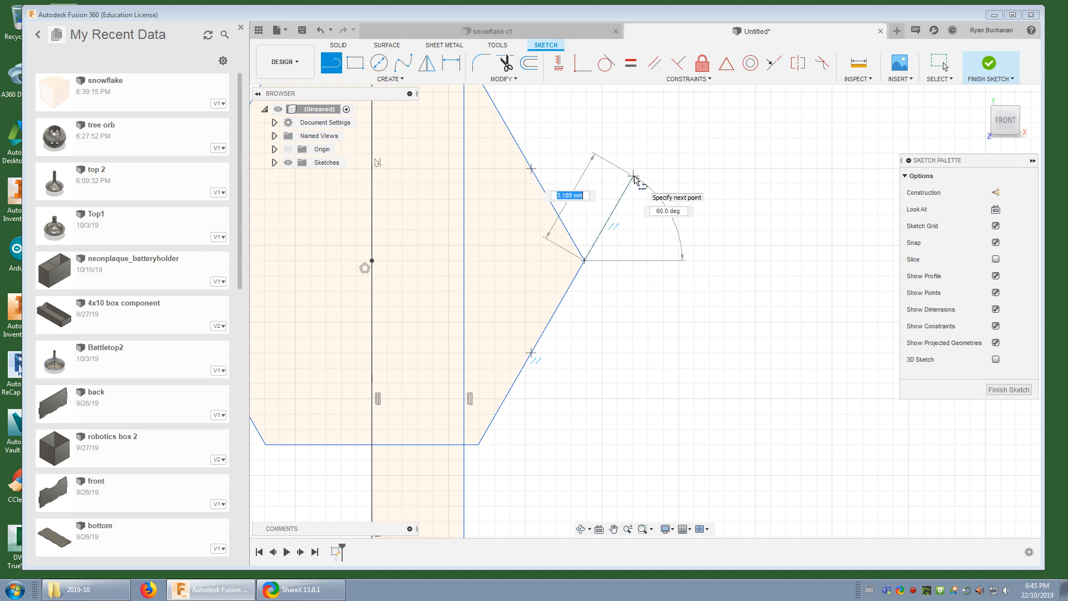
{"action": "key", "text": "Return"}
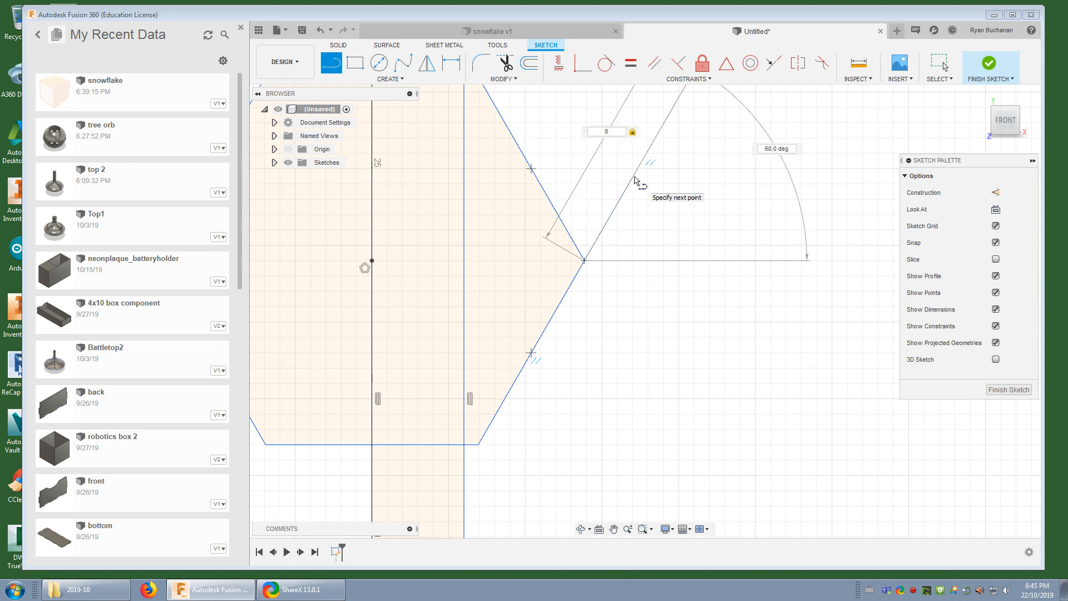
{"action": "key", "text": "Escape"}
{"action": "scroll", "coordinate": [661, 370], "scroll_direction": "down", "scroll_amount": 4}
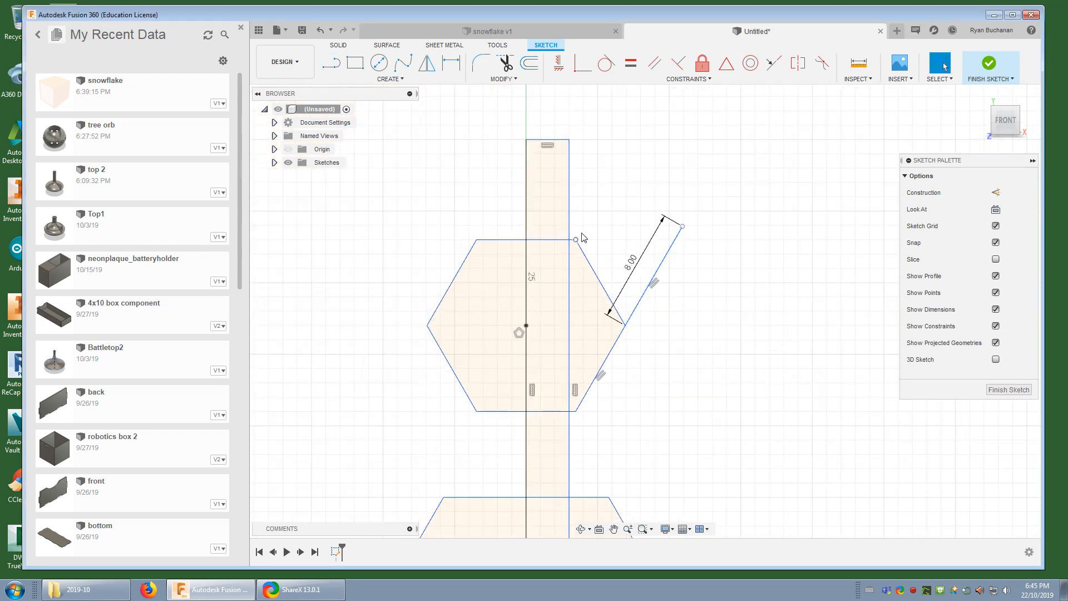
Try a horizontal line from the smaller hexagon's upper-right corner to the angled line, and undo both lines
{"action": "left_click", "coordinate": [331, 63]}
{"action": "left_click", "coordinate": [577, 240]}
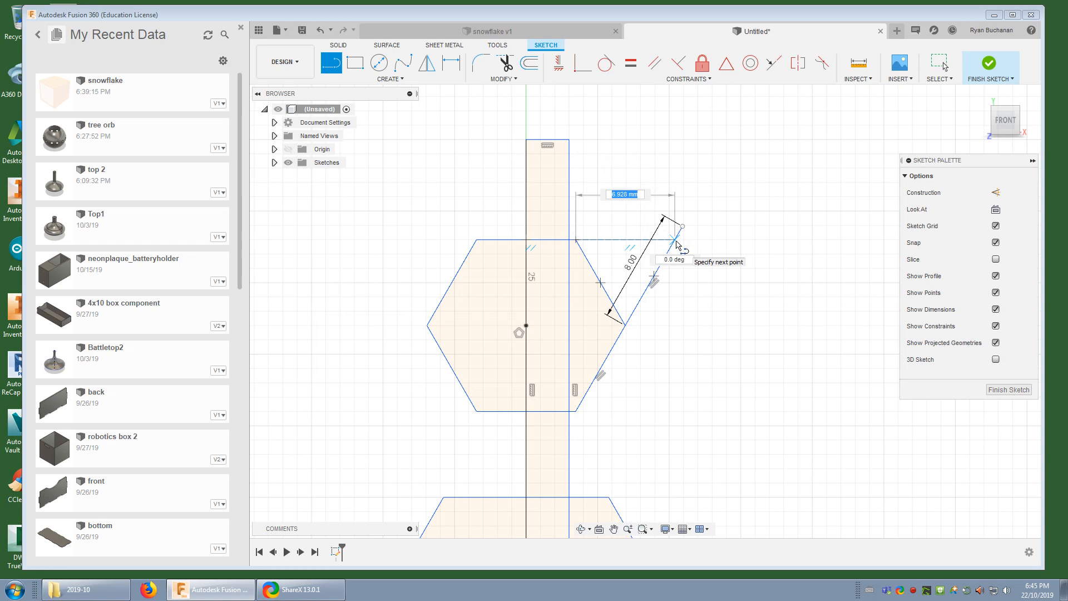
{"action": "left_click", "coordinate": [677, 243]}
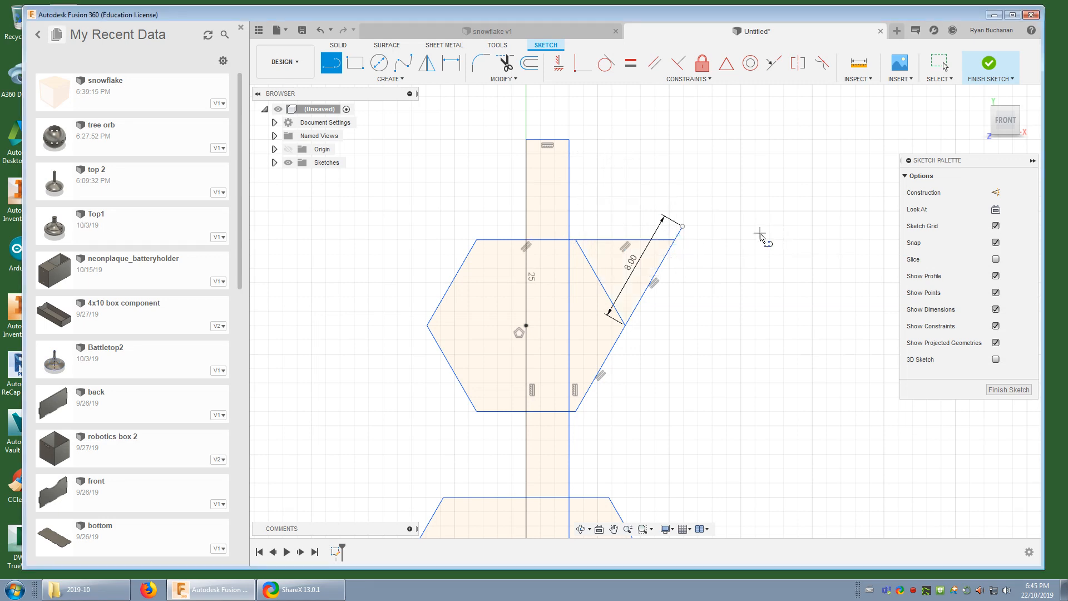
{"action": "key", "text": "Escape"}
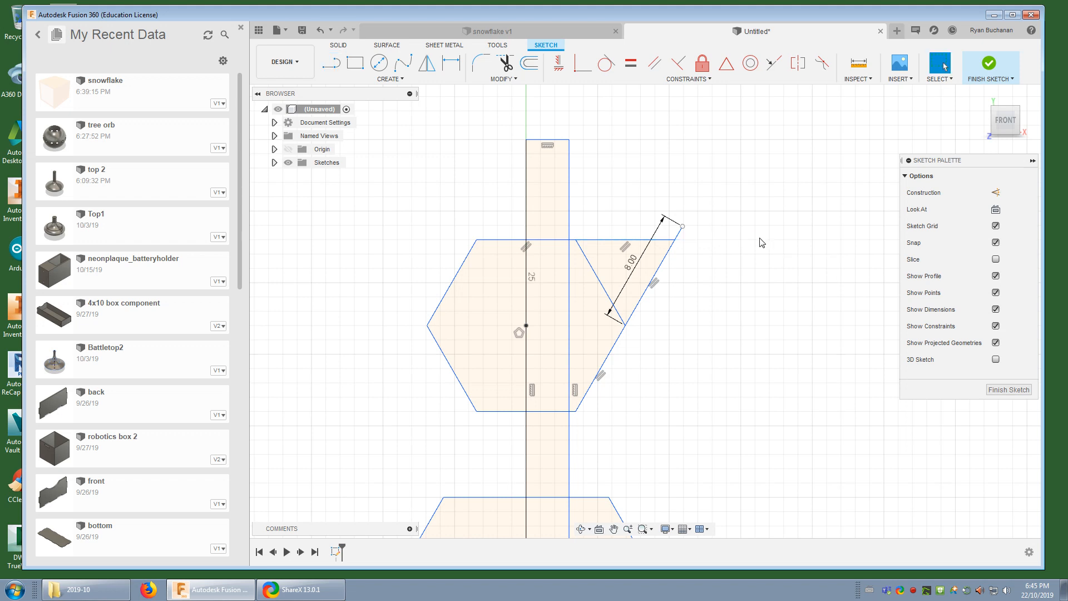
{"action": "key", "text": "ctrl+z"}
{"action": "key", "text": "ctrl+z"}
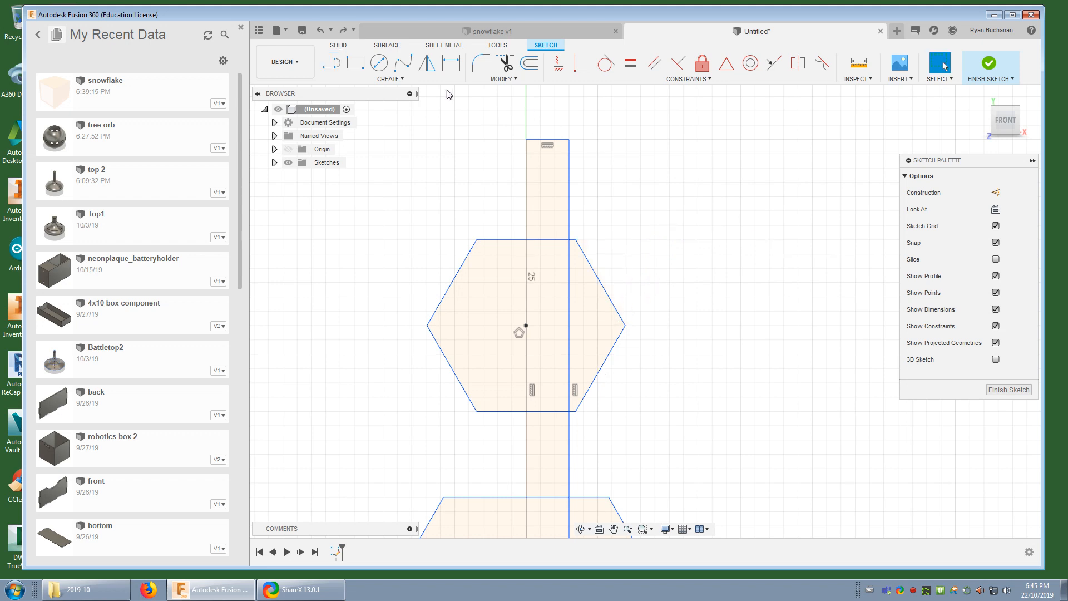
Draw an 8 mm line at 30° from the smaller hexagon's right corner, perpendicular to its upper-right edge
{"action": "left_click", "coordinate": [332, 63]}
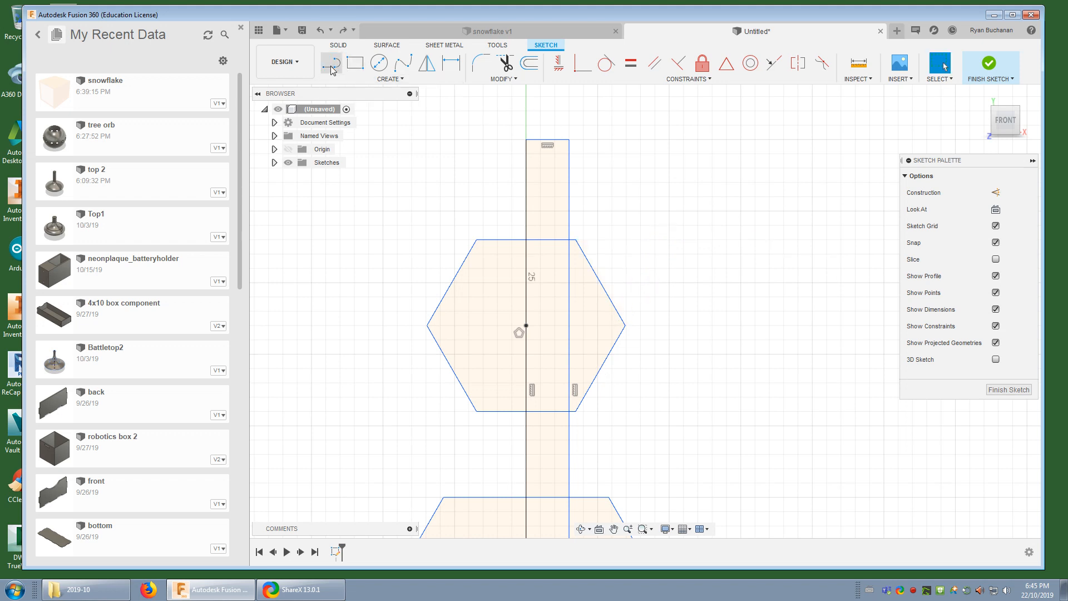
{"action": "left_click", "coordinate": [625, 325]}
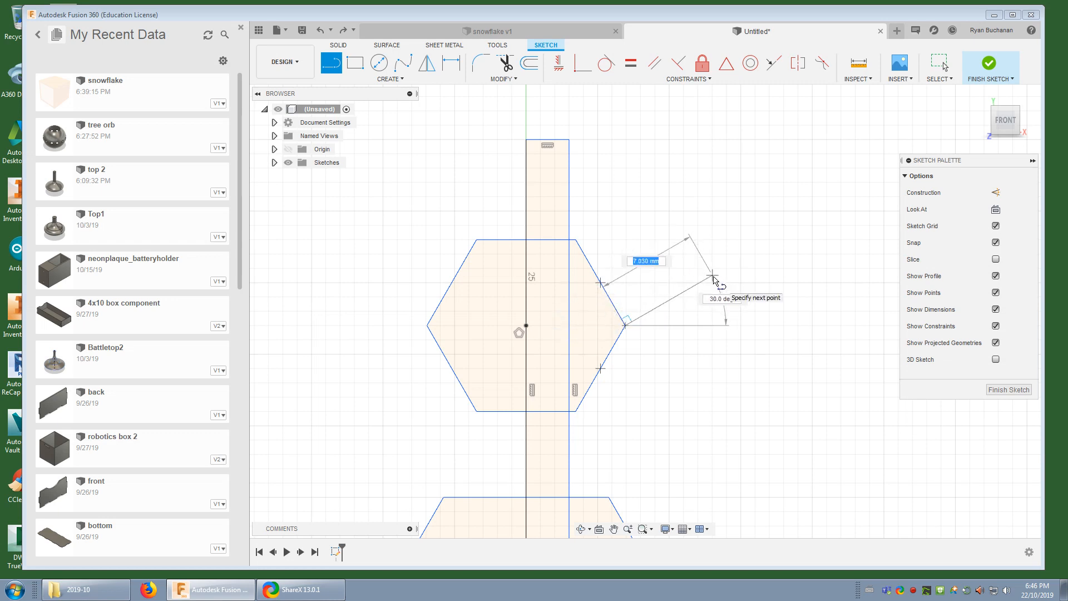
{"action": "key", "text": "Return"}
{"action": "key", "text": "Escape"}
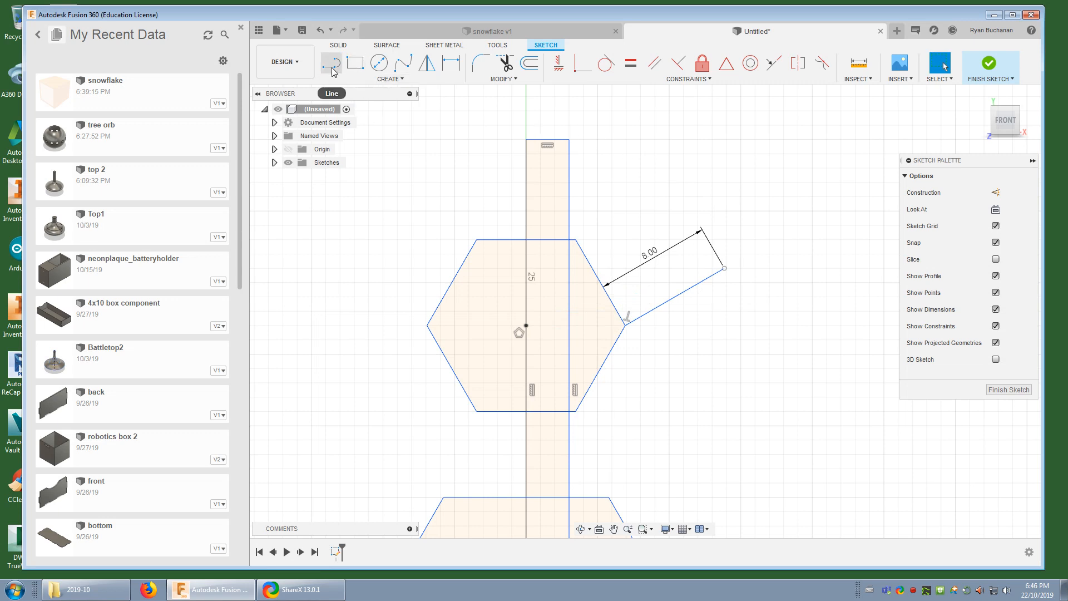
Draw a two-point rectangle from the smaller hexagon's upper-right corner to the free end of the 8 mm line, about 10.4 by 2 mm
{"action": "left_click", "coordinate": [355, 62]}
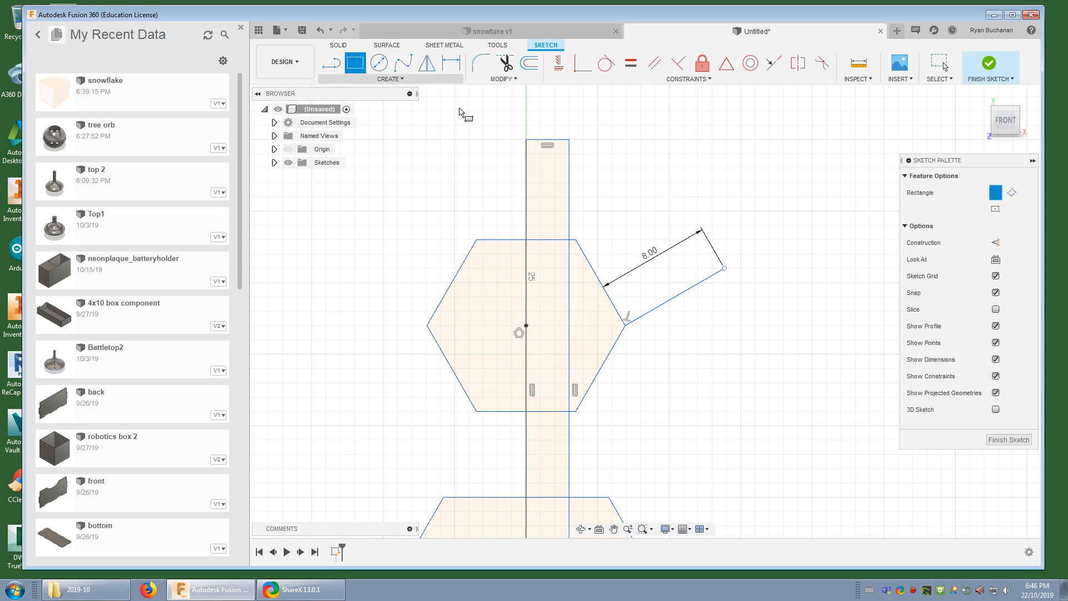
{"action": "left_click", "coordinate": [576, 241]}
{"action": "key", "text": "Tab"}
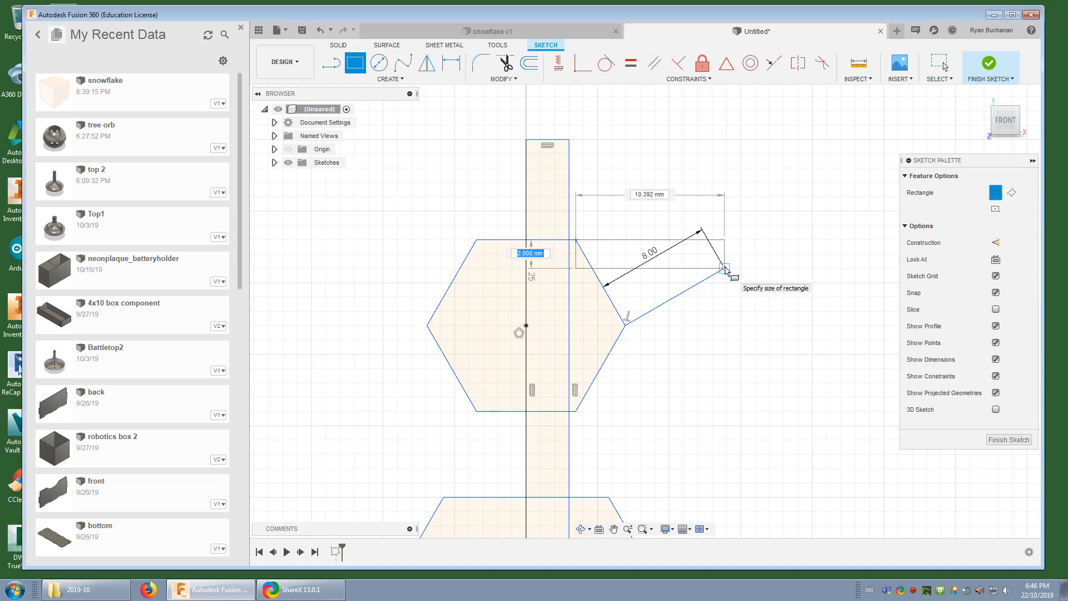
{"action": "left_click", "coordinate": [725, 269]}
{"action": "key", "text": "Escape"}
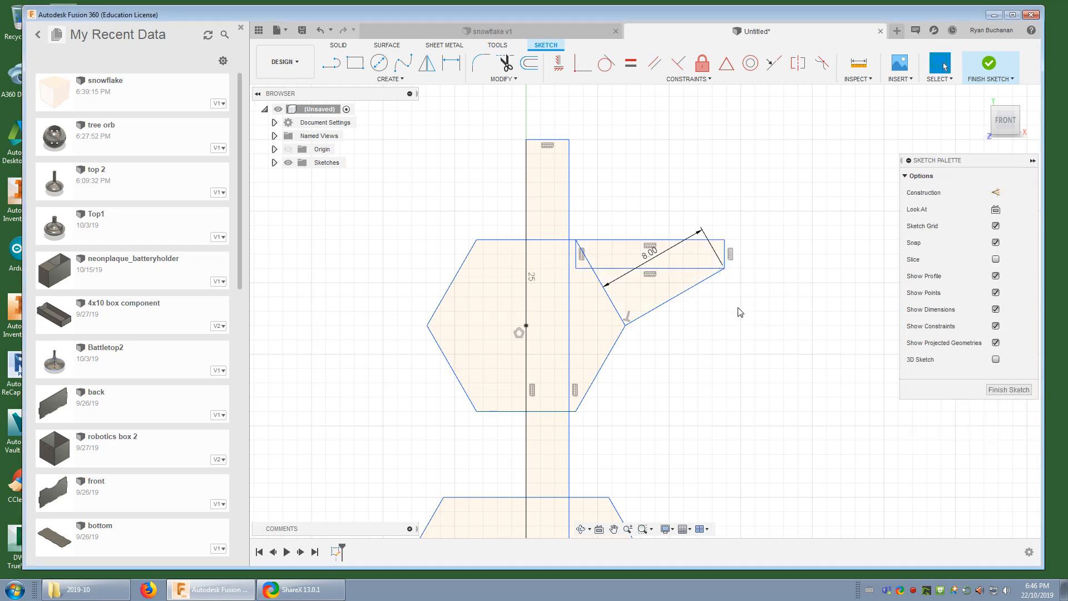
Replace the two-point rectangle with a three-point rectangle along the smaller hexagon's upper-right edge, extending to the 8 mm line's free end
{"action": "key", "text": "ctrl+z"}
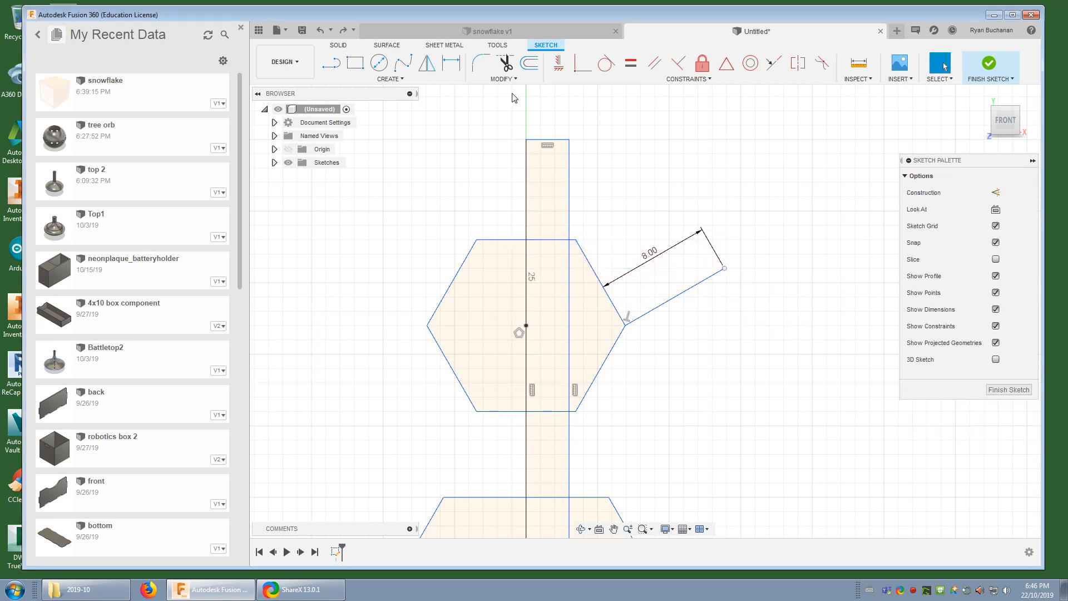
{"action": "left_click", "coordinate": [355, 63]}
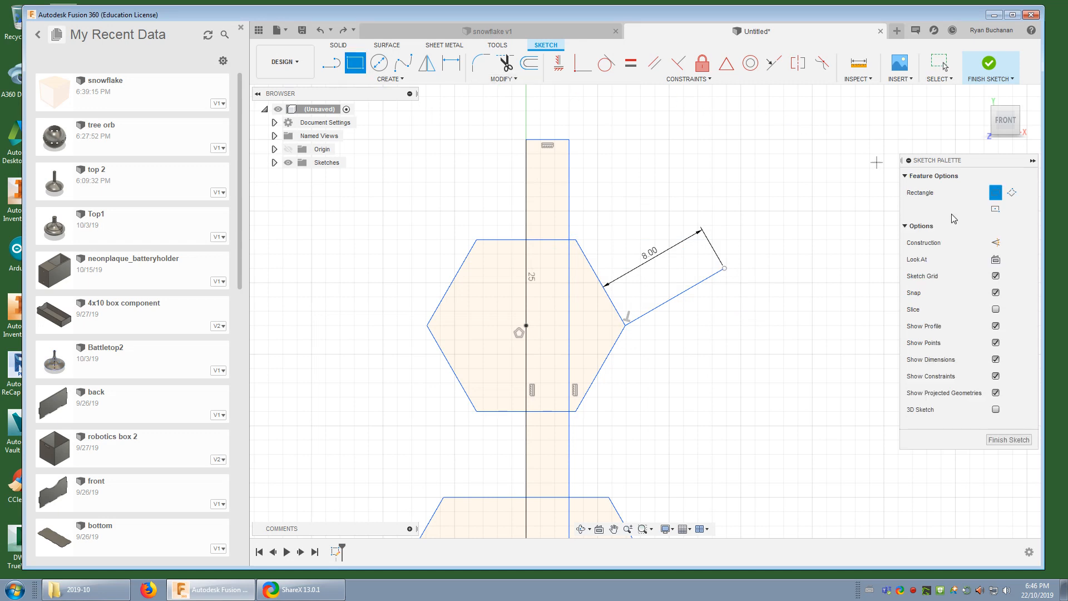
{"action": "left_click", "coordinate": [1012, 193]}
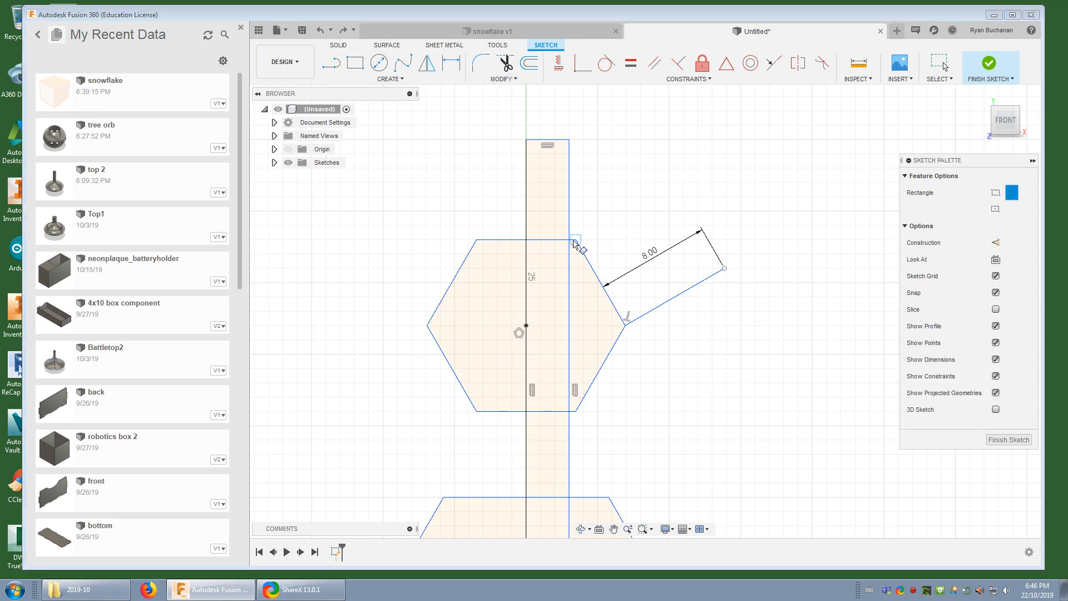
{"action": "left_click", "coordinate": [576, 241]}
{"action": "left_click", "coordinate": [625, 325]}
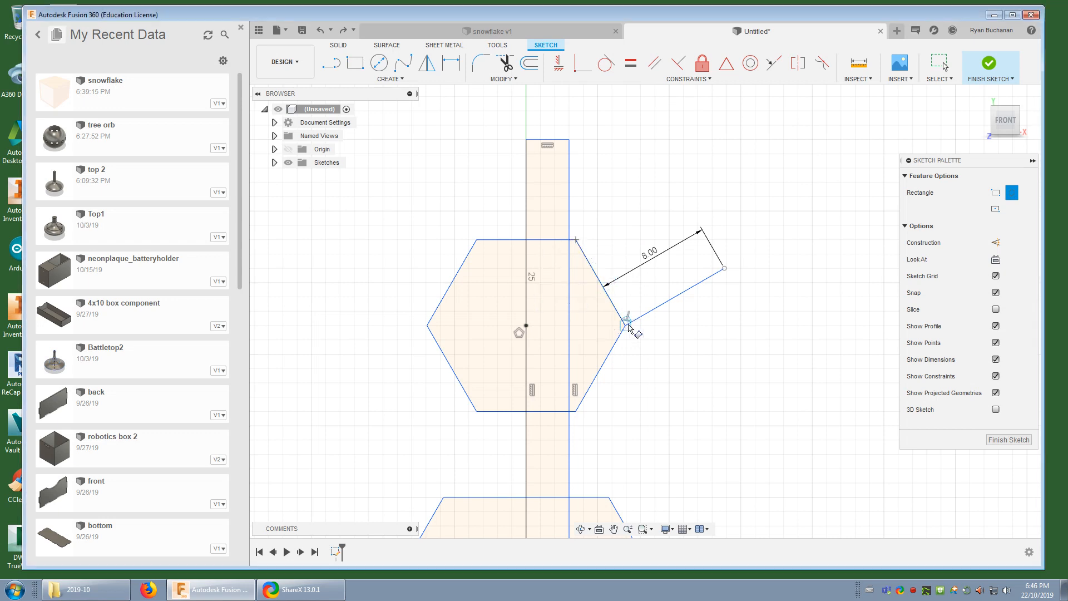
{"action": "left_click", "coordinate": [725, 271]}
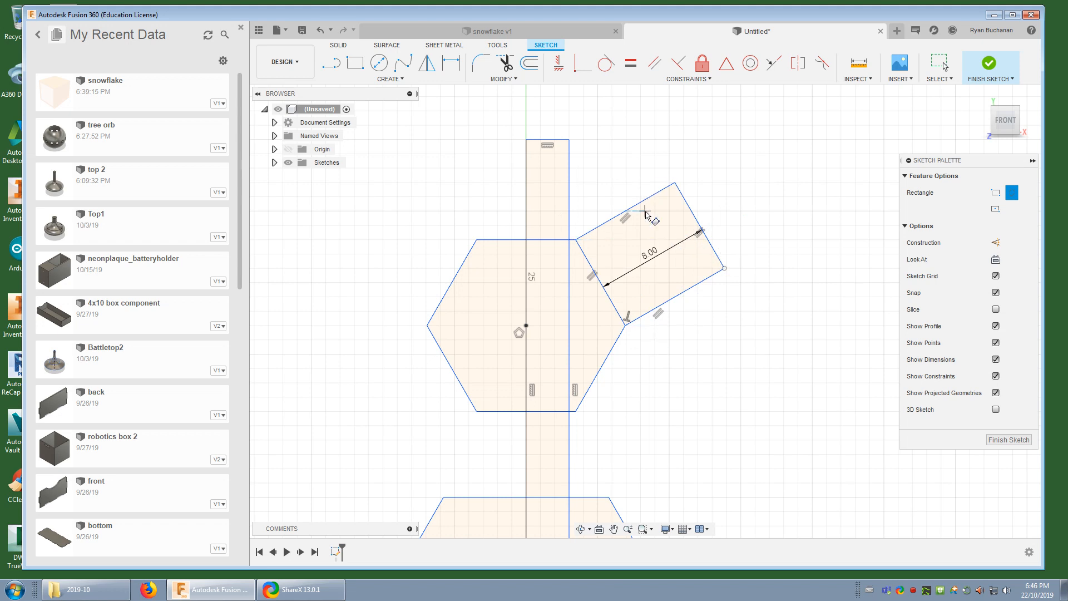
Draw a 3 mm diameter circle centred at the middle of the edge shared by the smaller hexagon and the angled rectangle
{"action": "scroll", "coordinate": [645, 214], "scroll_direction": "down", "scroll_amount": 5}
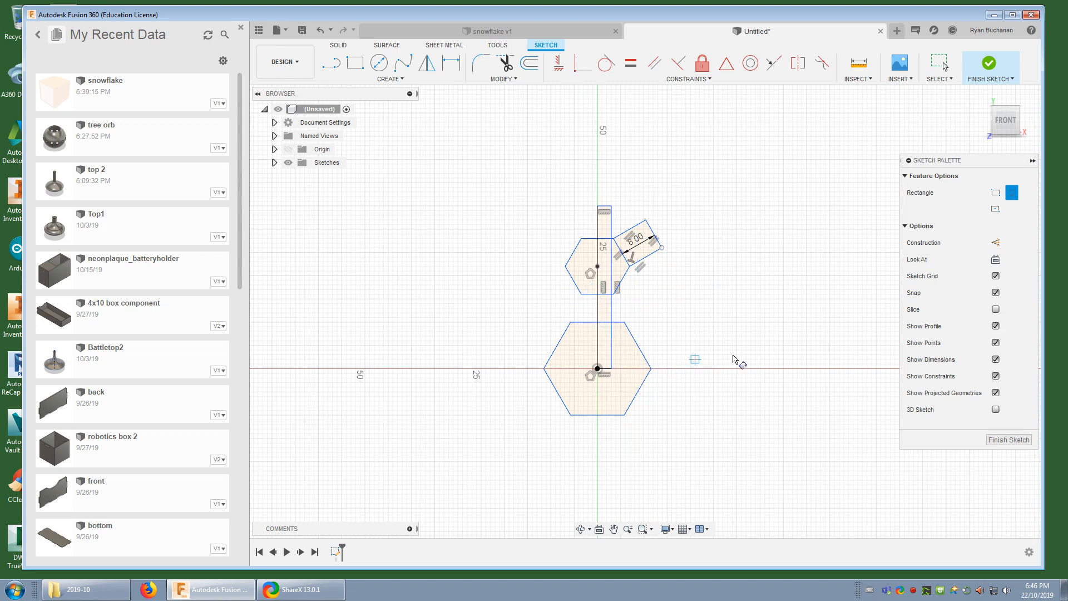
{"action": "scroll", "coordinate": [626, 246], "scroll_direction": "up", "scroll_amount": 5}
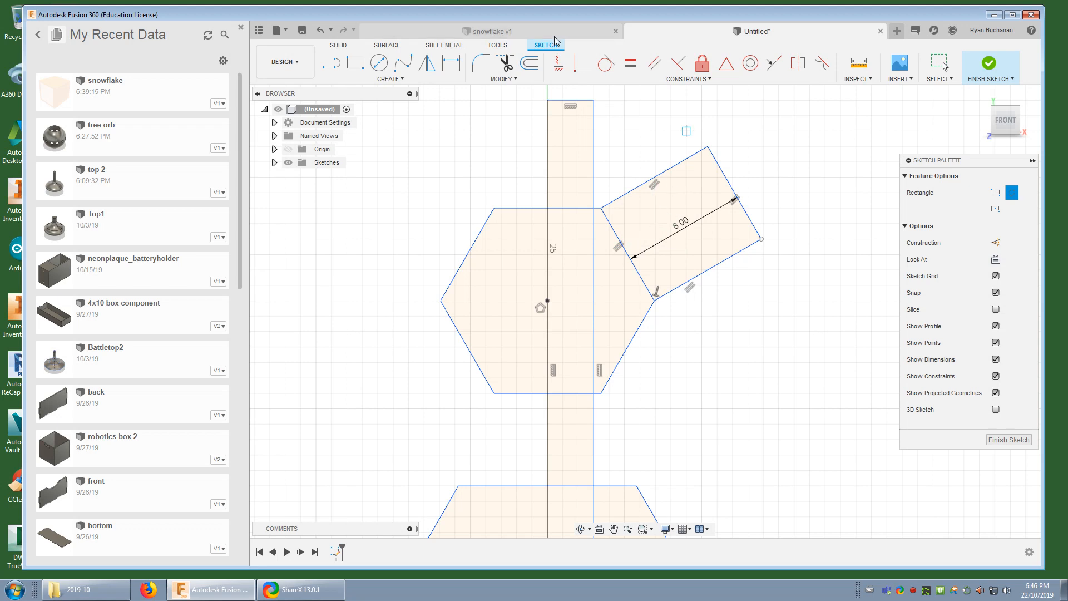
{"action": "left_click", "coordinate": [379, 65]}
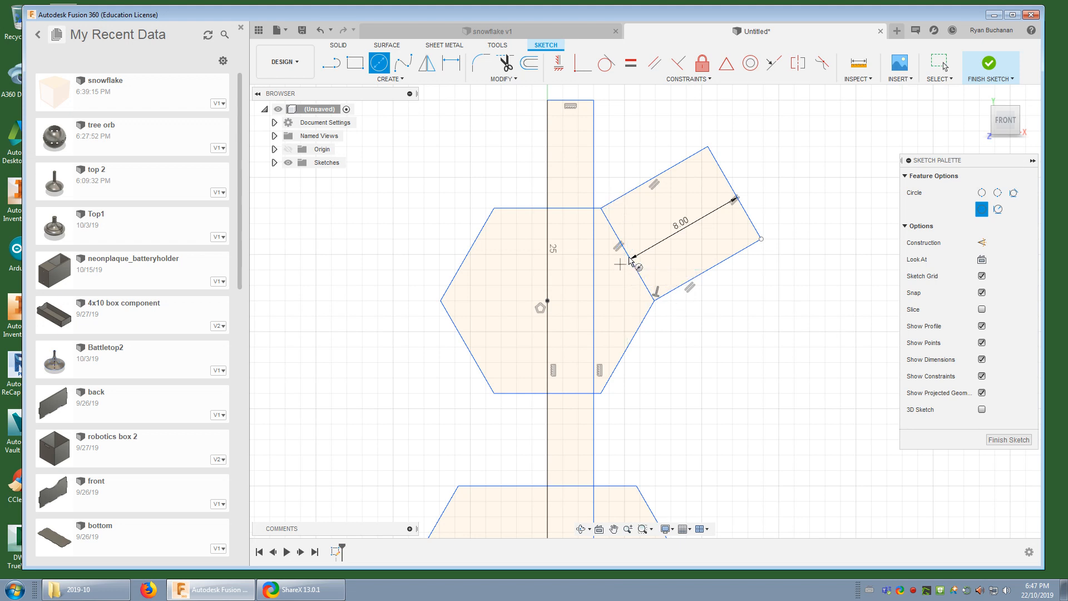
{"action": "left_click", "coordinate": [629, 256]}
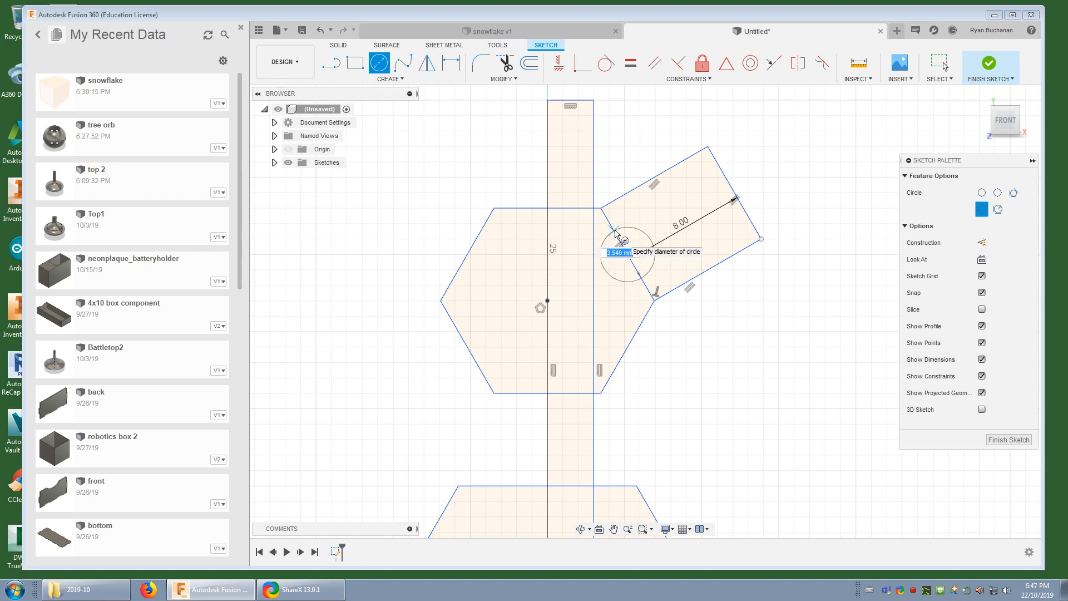
{"action": "type", "text": "3"}
{"action": "key", "text": "Return"}
{"action": "key", "text": "Escape"}
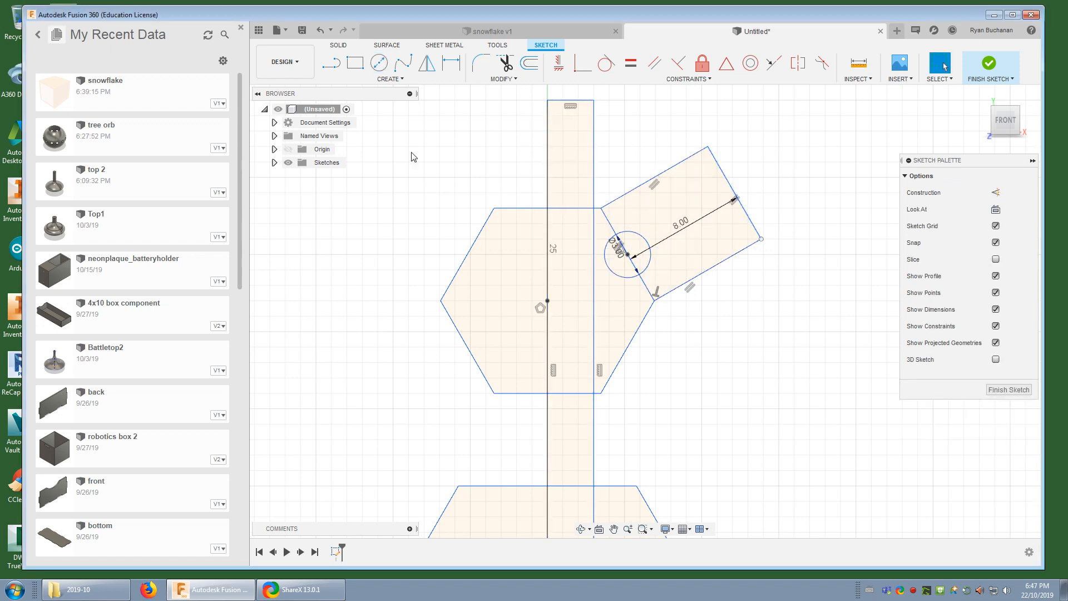
Draw a 3 mm diameter circle centred at the midpoint of the angled rectangle's outer end
{"action": "left_click", "coordinate": [378, 65]}
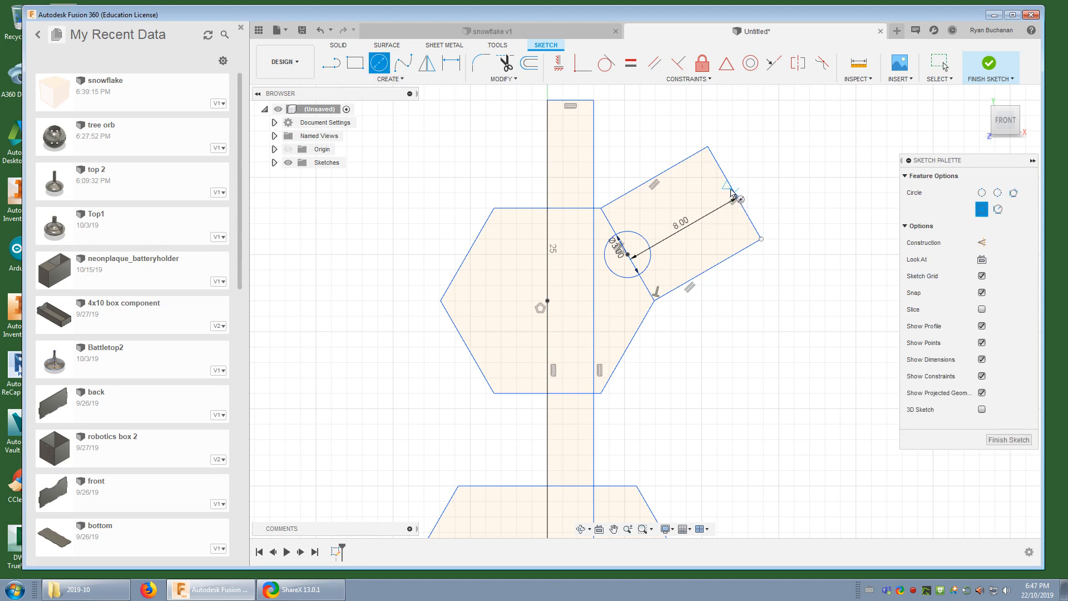
{"action": "left_click", "coordinate": [734, 193]}
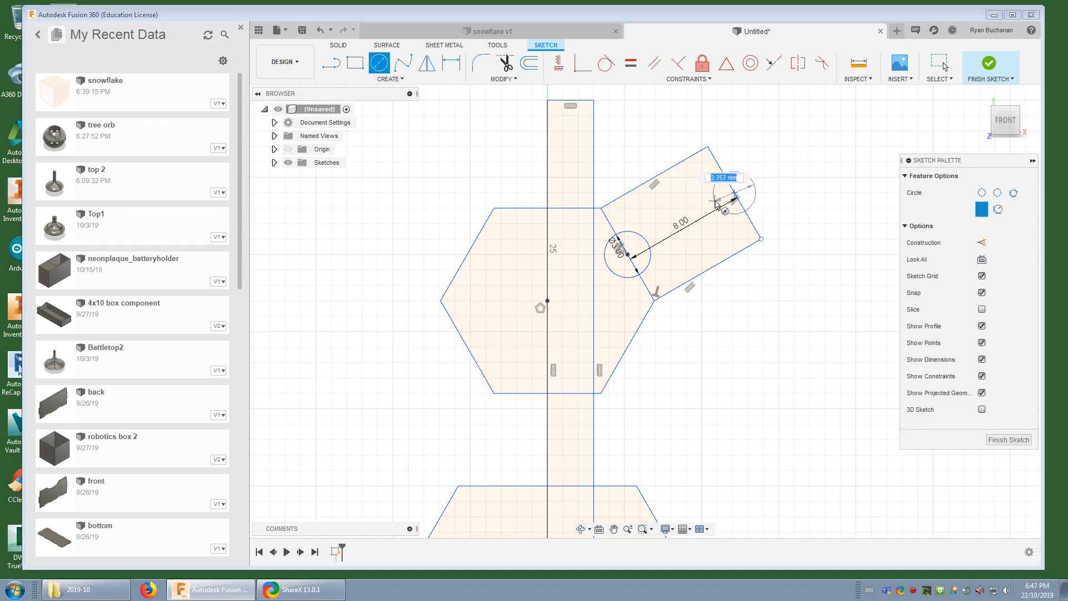
{"action": "type", "text": "3"}
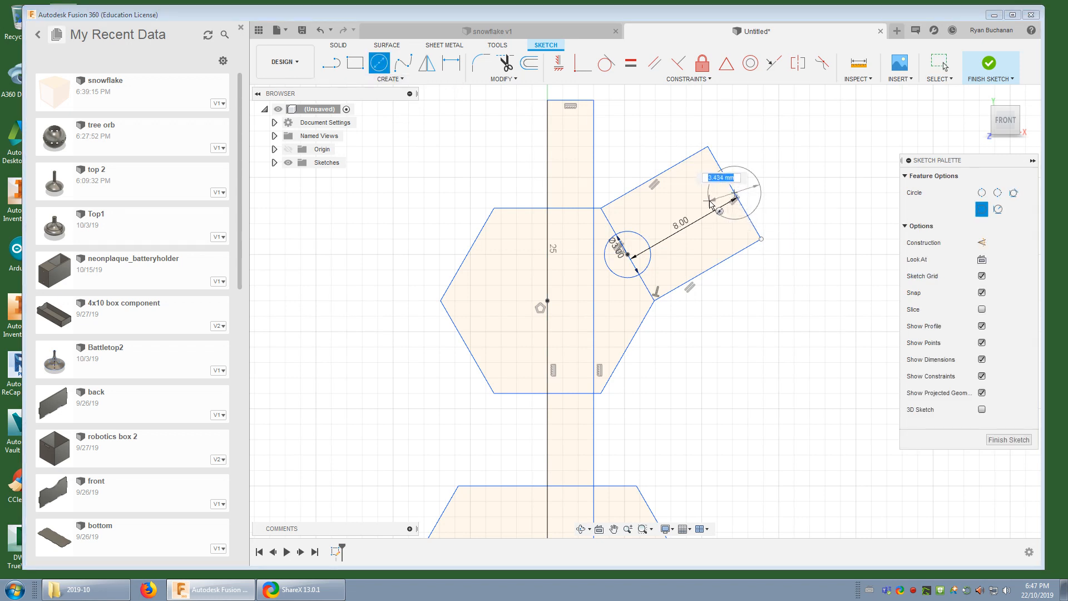
{"action": "key", "text": "Return"}
{"action": "key", "text": "Escape"}
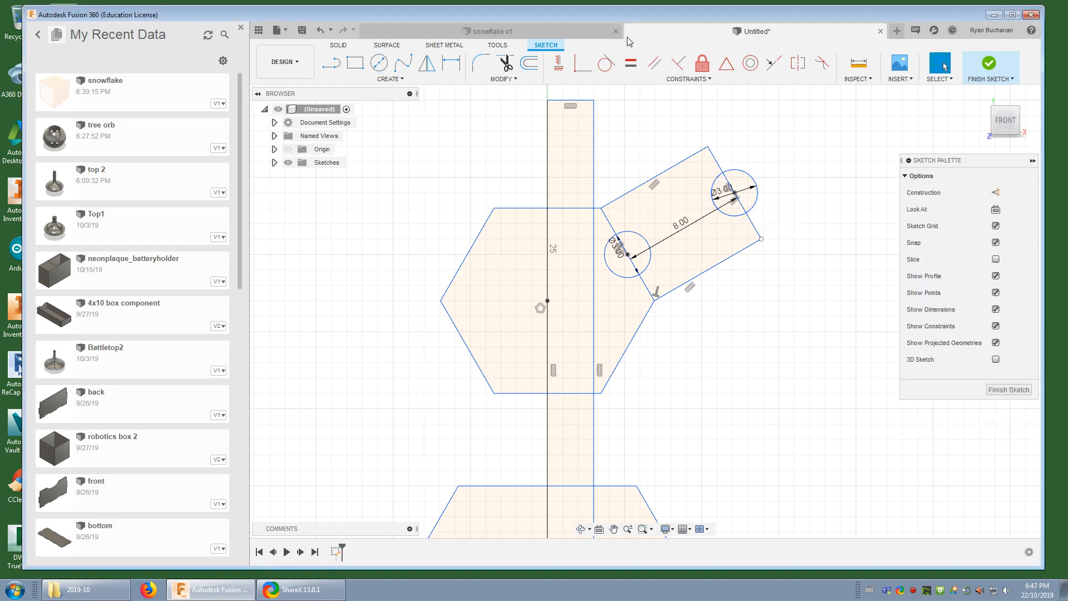
Draw a 3 mm diameter circle centred on the vertical arm's left edge, between the smaller hexagon and the arm's tip
{"action": "key", "text": "c"}
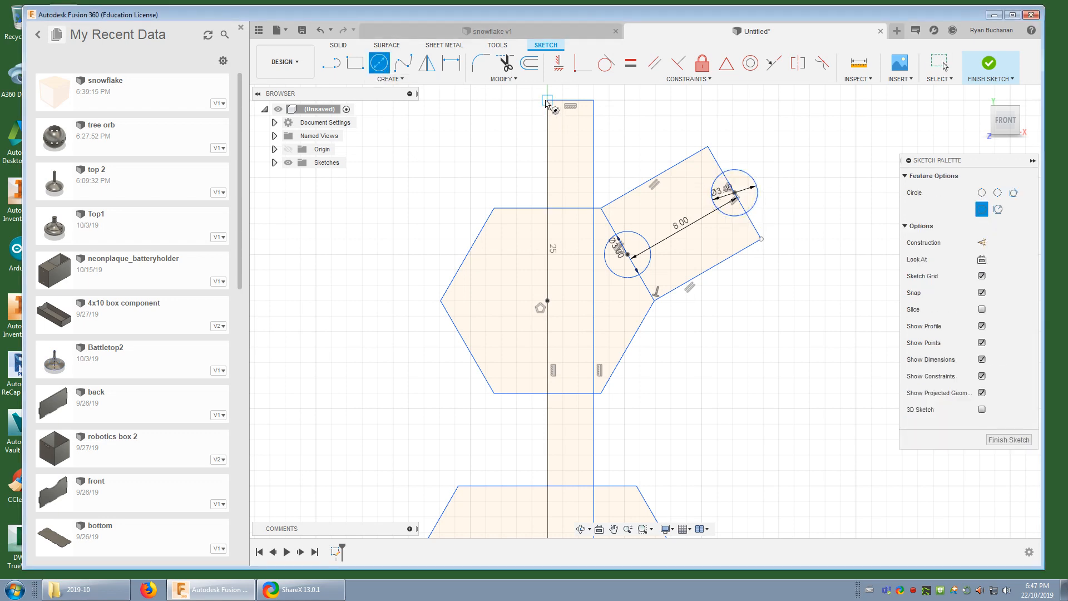
{"action": "left_click", "coordinate": [548, 146]}
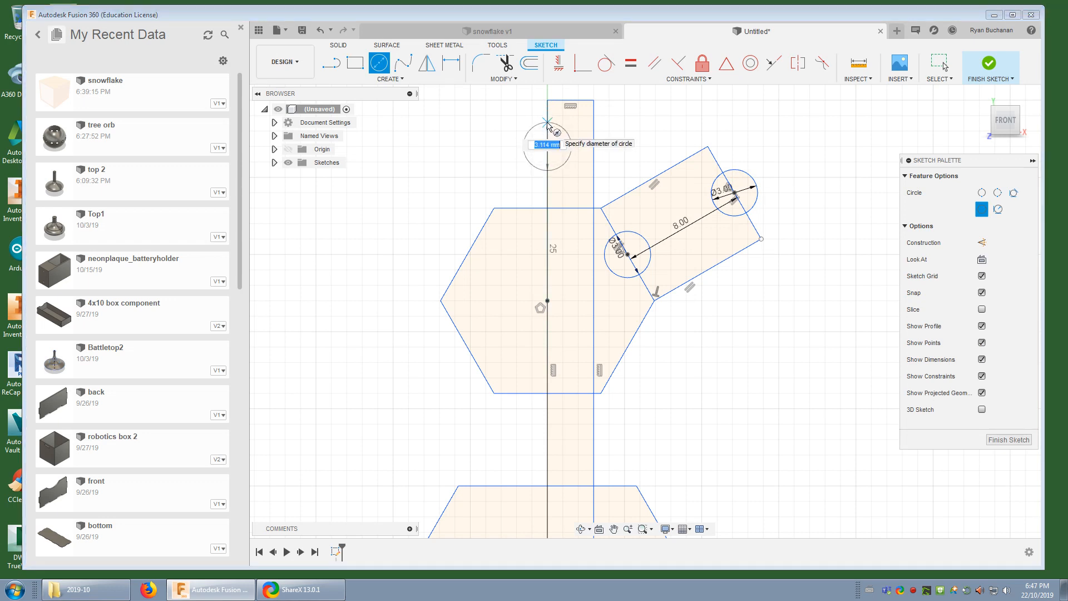
{"action": "type", "text": "3"}
{"action": "key", "text": "Return"}
{"action": "key", "text": "Escape"}
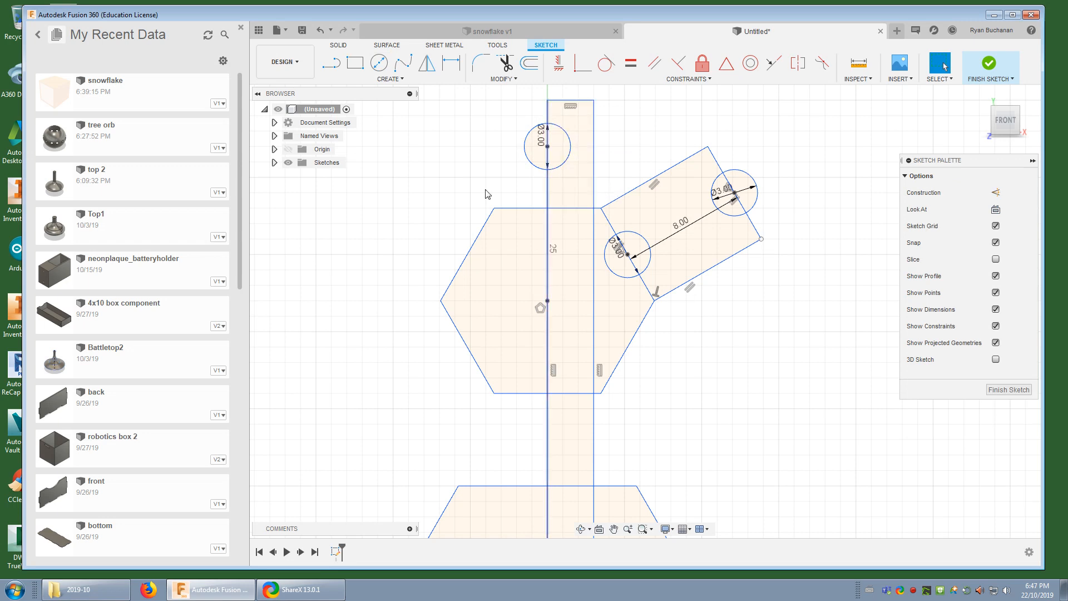
Draw a downward-pointing circumscribed triangle with 1.5 mm radius, centred on the vertical arm's right edge inside the smaller hexagon
{"action": "left_click", "coordinate": [382, 80]}
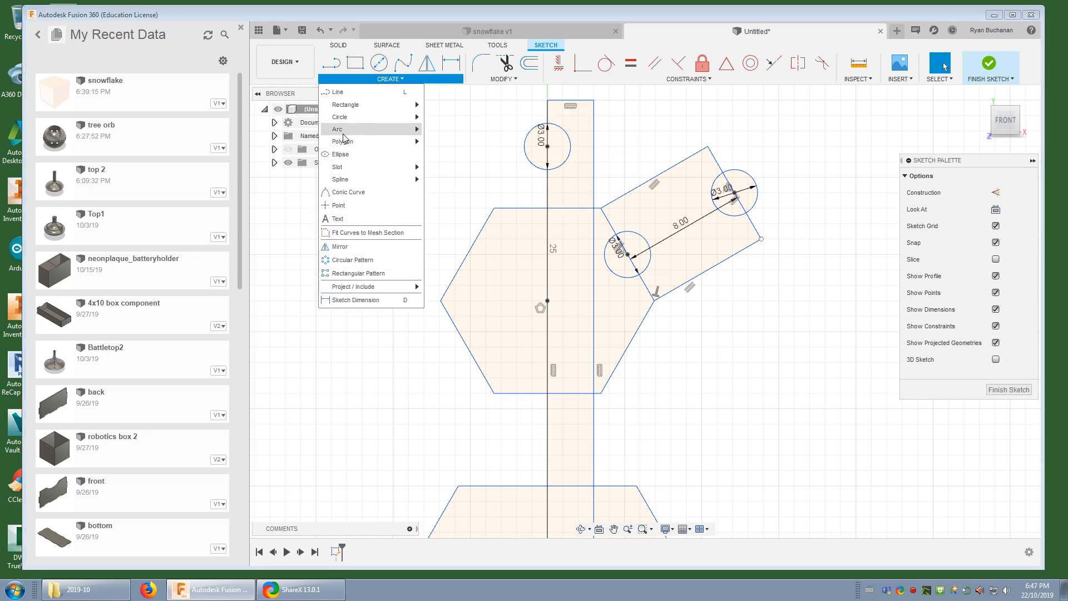
{"action": "mouse_move", "coordinate": [346, 143]}
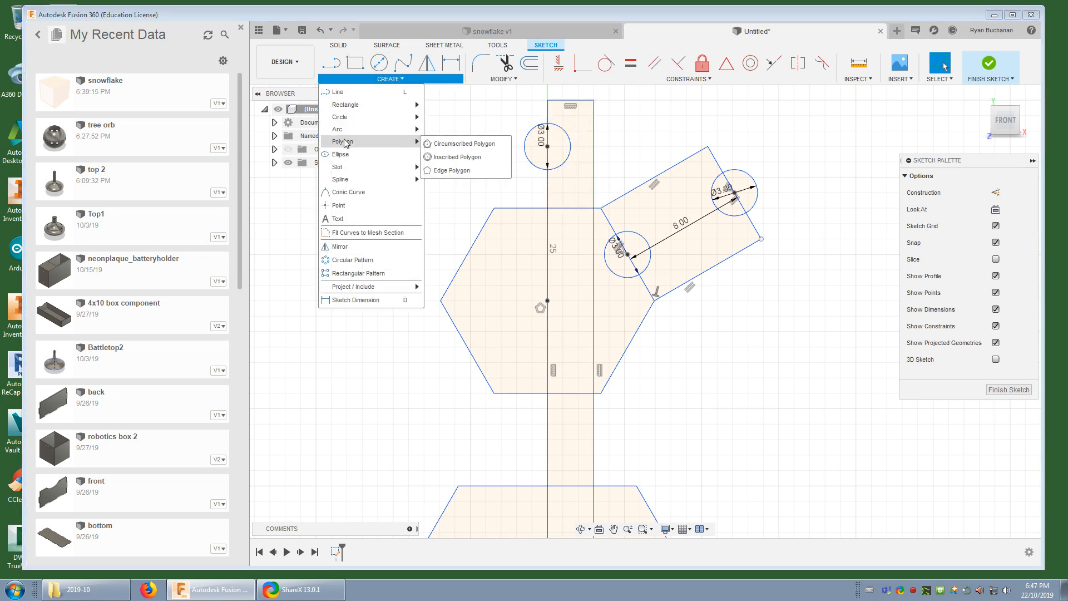
{"action": "left_click", "coordinate": [447, 143]}
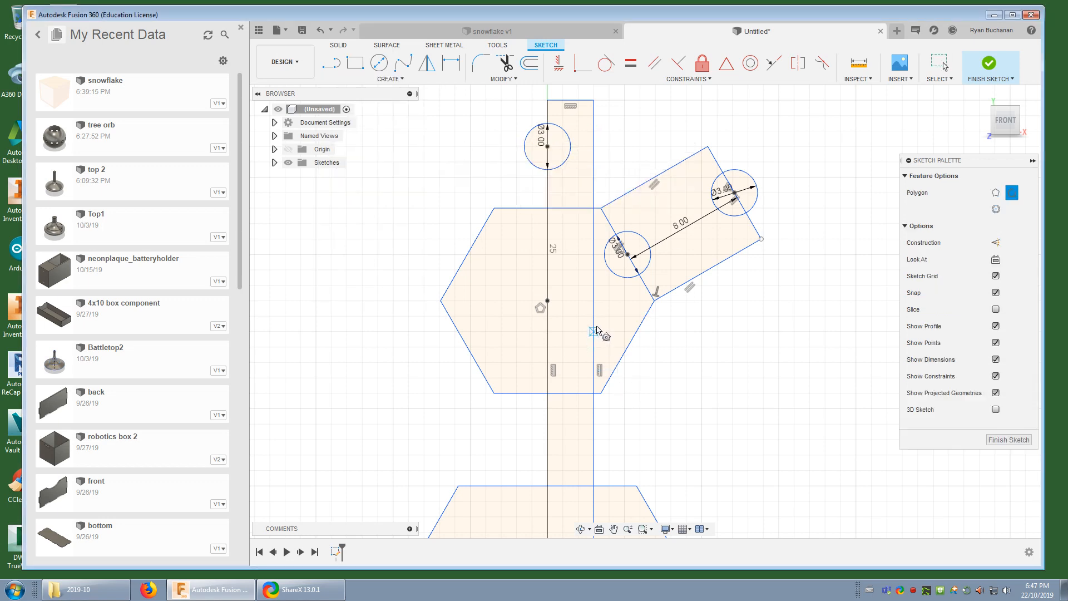
{"action": "left_click", "coordinate": [593, 332]}
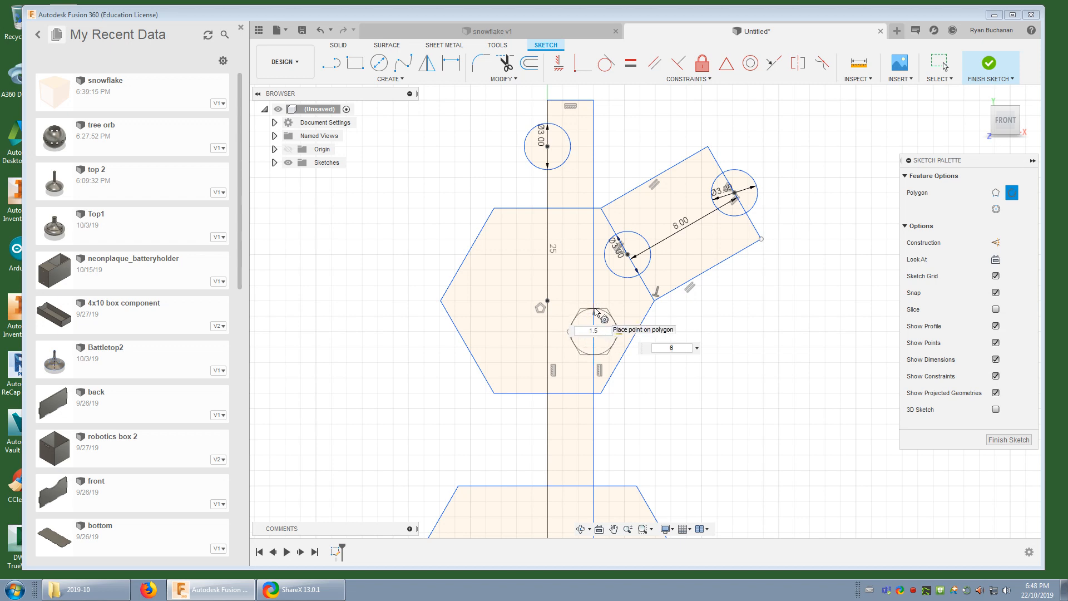
{"action": "type", "text": "1.5"}
{"action": "key", "text": "Tab"}
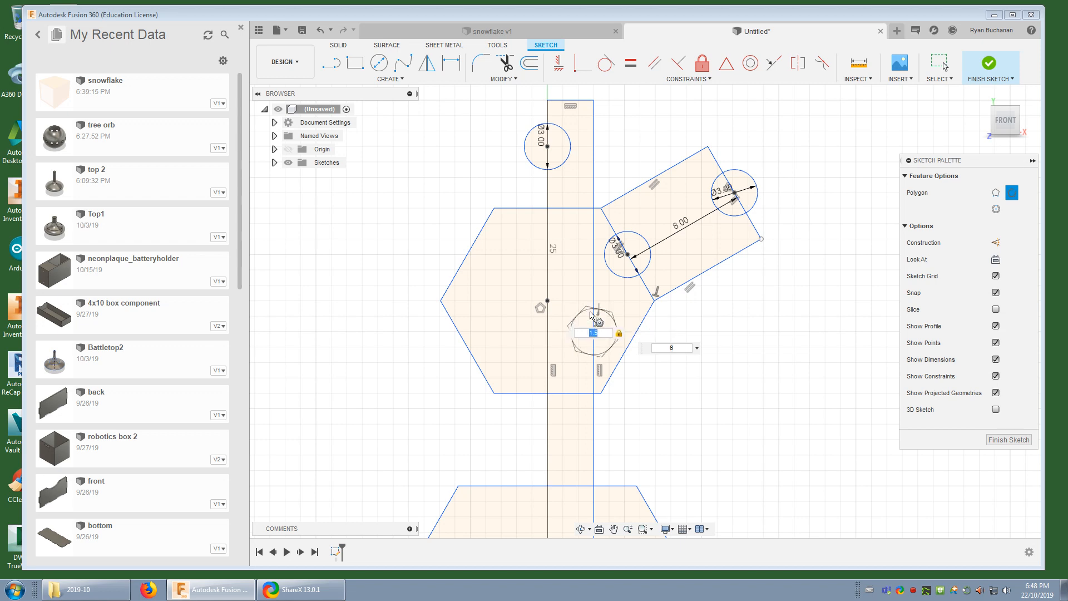
{"action": "key", "text": "Tab"}
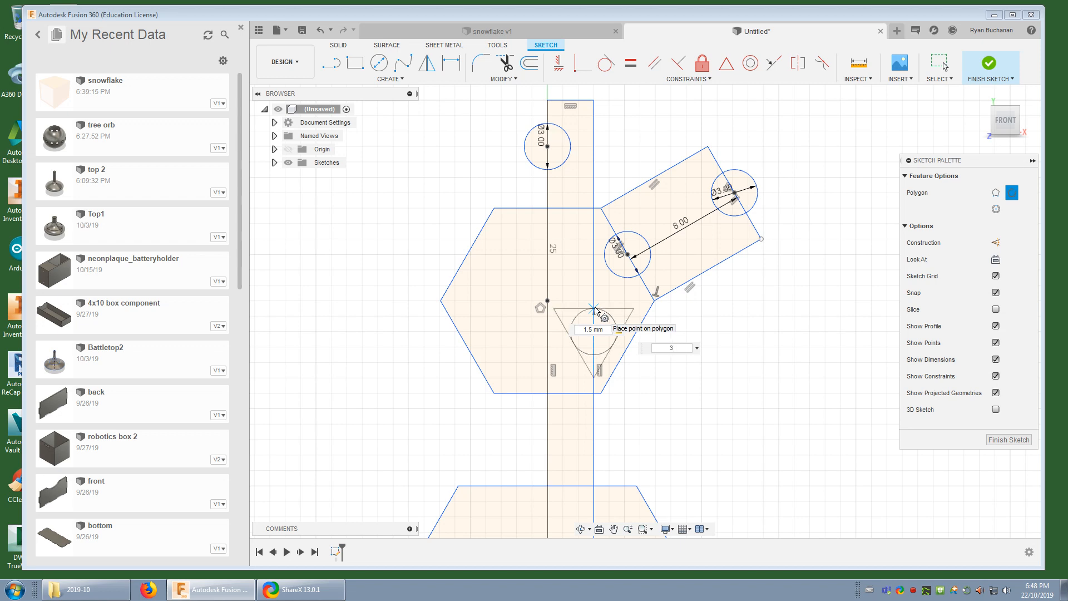
{"action": "left_click", "coordinate": [595, 310]}
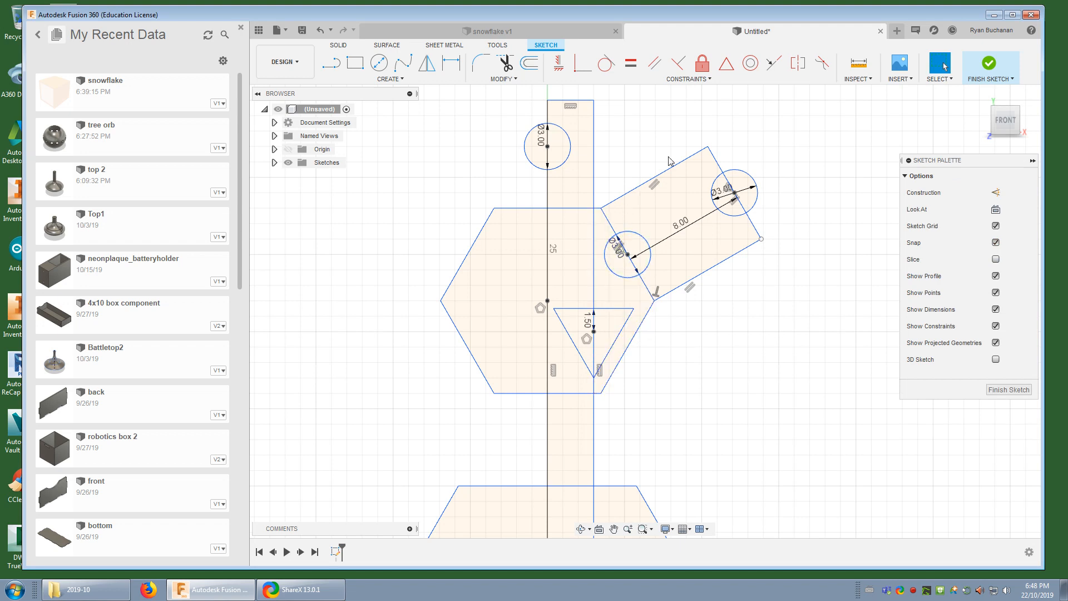
Trim the smaller hexagon's top edge within the vertical arm and the arm's right edge between there and the triangle
{"action": "scroll", "coordinate": [668, 195], "scroll_direction": "down", "scroll_amount": 3}
{"action": "scroll", "coordinate": [669, 213], "scroll_direction": "down", "scroll_amount": 1}
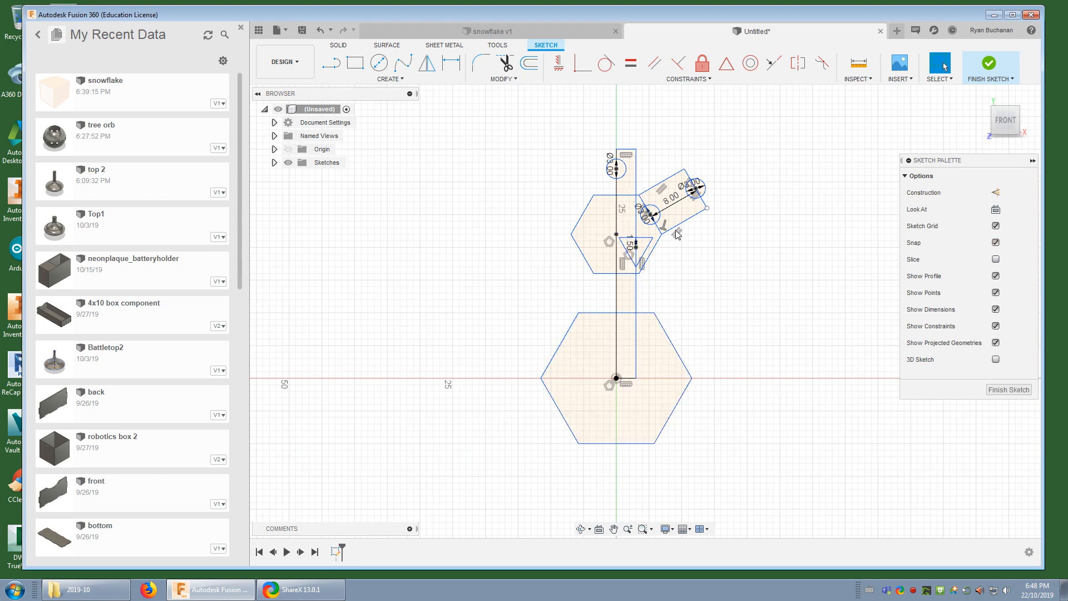
{"action": "scroll", "coordinate": [679, 189], "scroll_direction": "up", "scroll_amount": 4}
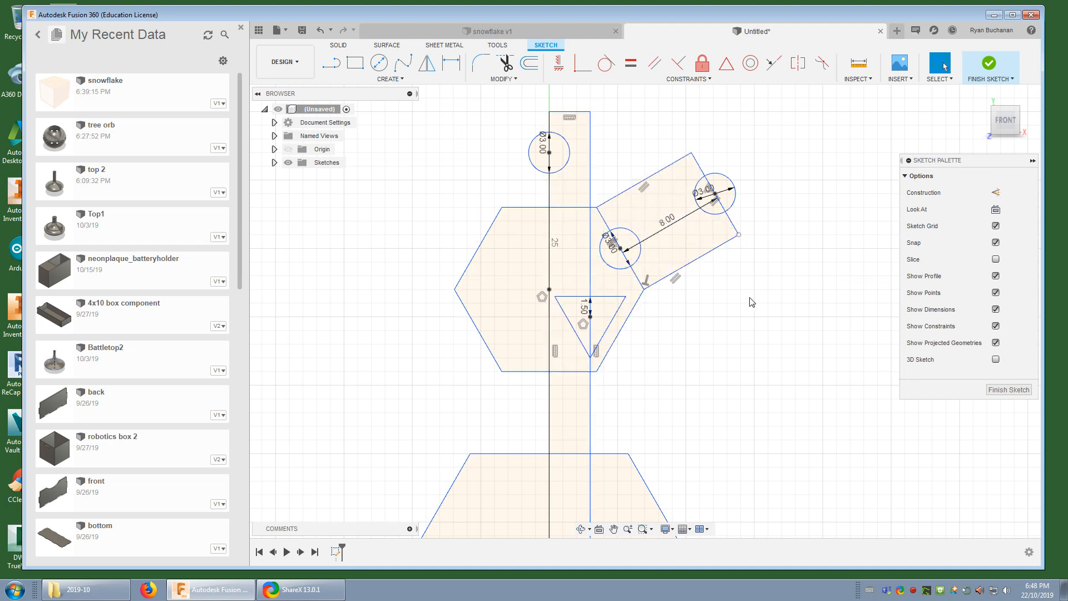
{"action": "scroll", "coordinate": [752, 303], "scroll_direction": "down", "scroll_amount": 3}
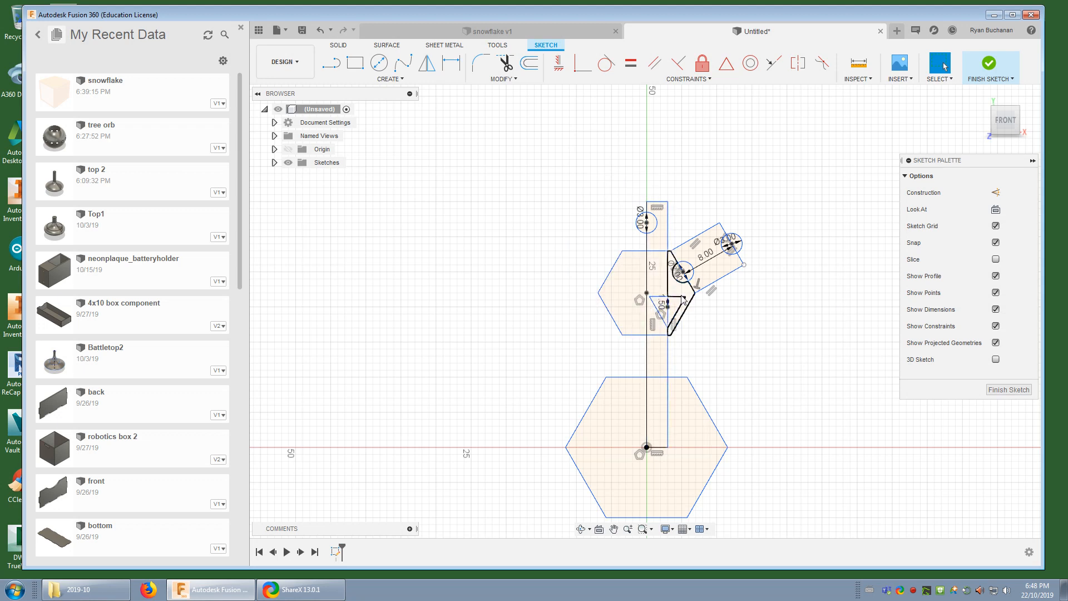
{"action": "left_click", "coordinate": [506, 64]}
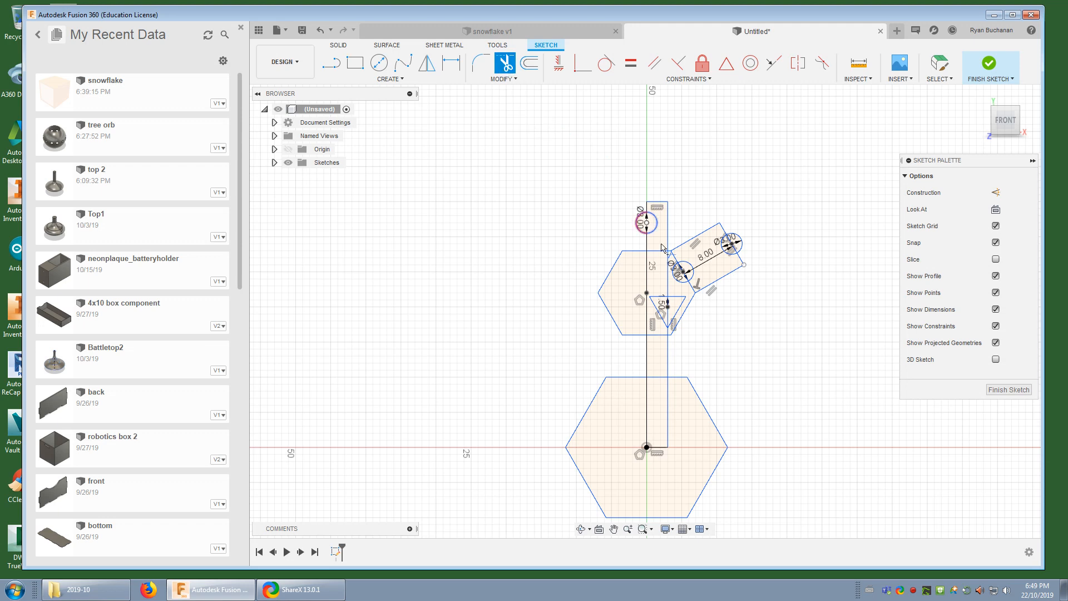
{"action": "scroll", "coordinate": [663, 267], "scroll_direction": "up", "scroll_amount": 5}
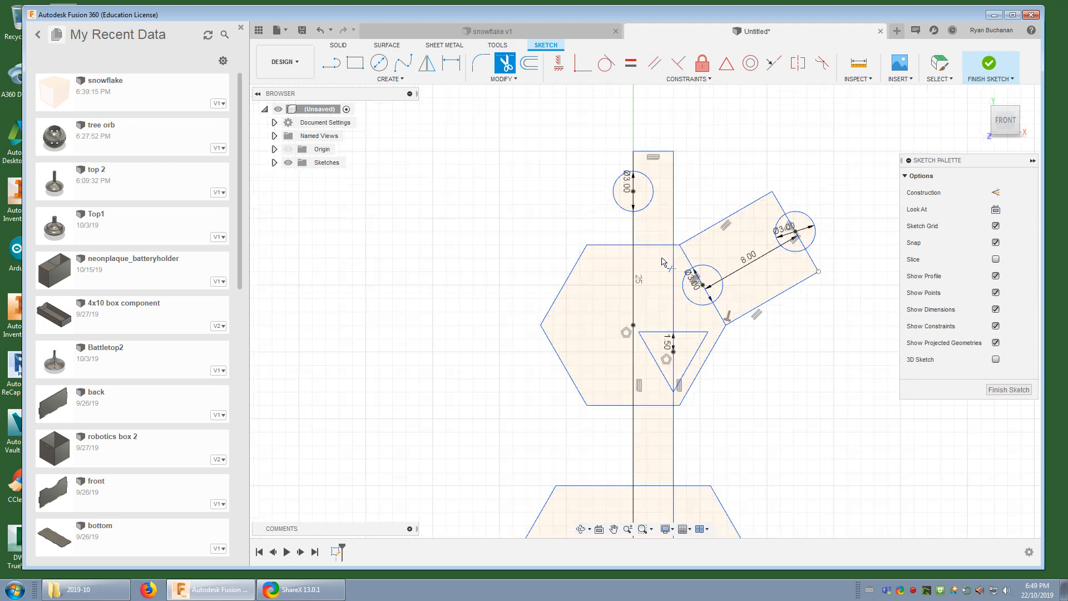
{"action": "left_click", "coordinate": [641, 234]}
{"action": "left_click", "coordinate": [683, 297]}
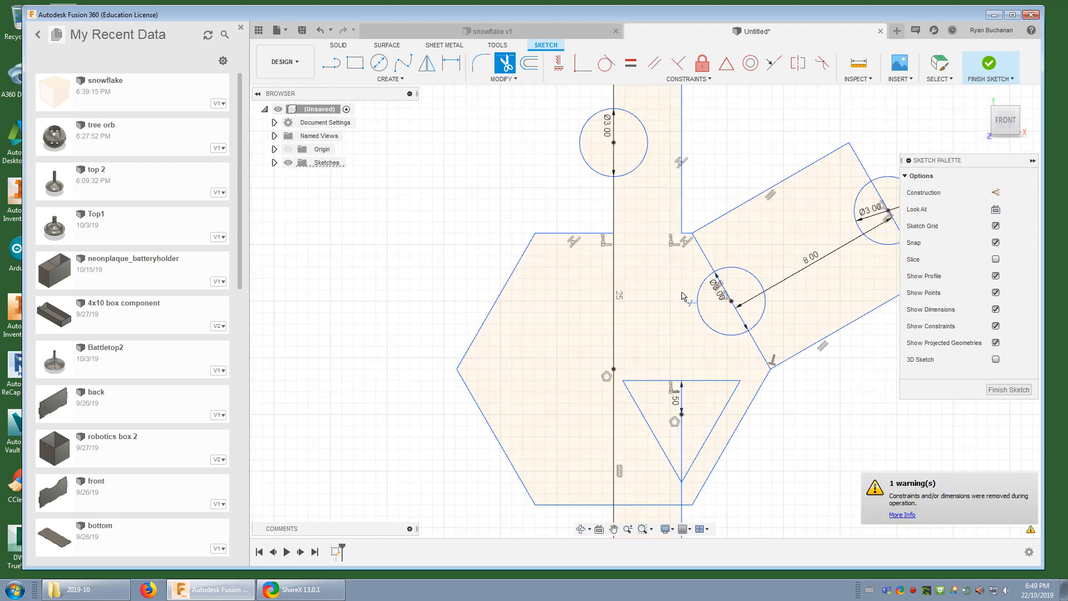
Trim the edge between the smaller hexagon and the angled rectangle above and inside the 3 mm circle
{"action": "left_click", "coordinate": [706, 255]}
{"action": "left_click", "coordinate": [704, 264]}
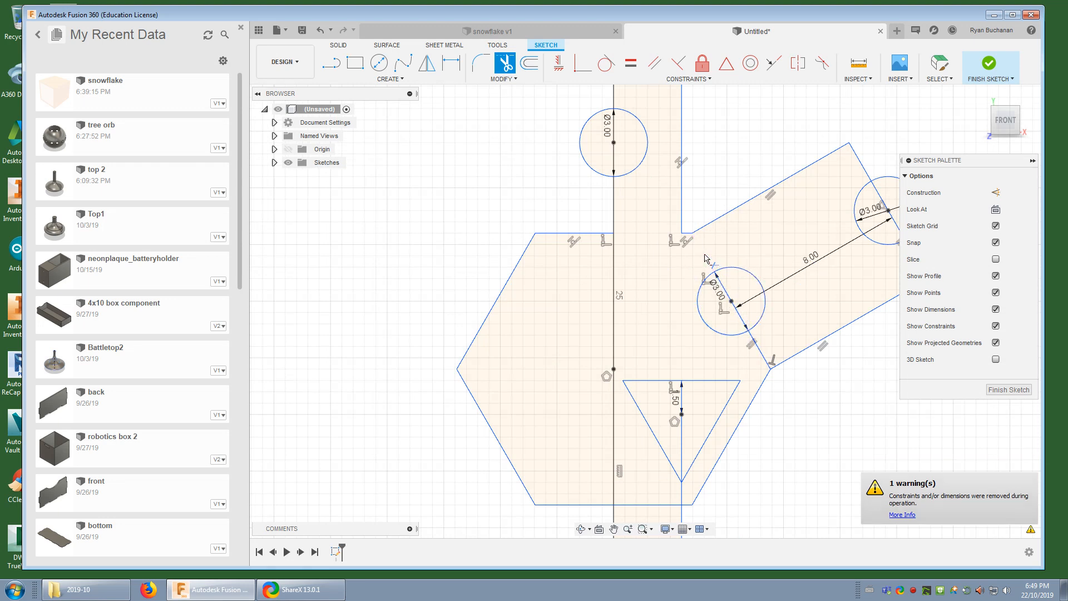
{"action": "left_click", "coordinate": [739, 317]}
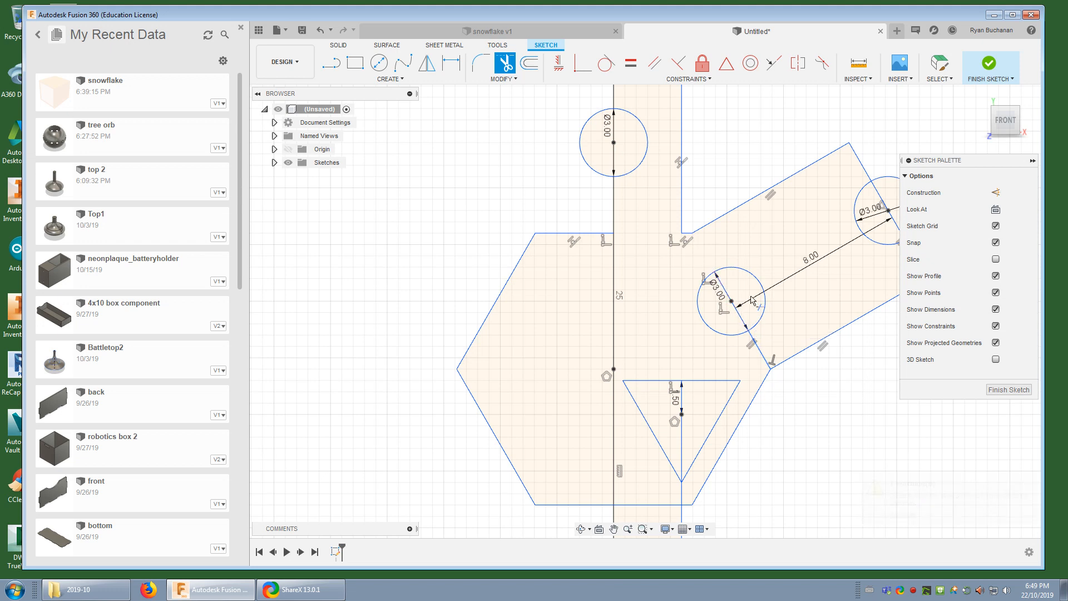
{"action": "left_click", "coordinate": [716, 293]}
Trim the half of the 3 mm circle that extends beyond the angled rectangle's outer end
{"action": "left_click", "coordinate": [879, 195]}
{"action": "middle_click_drag", "start_coordinate": [766, 351], "coordinate": [651, 371]}
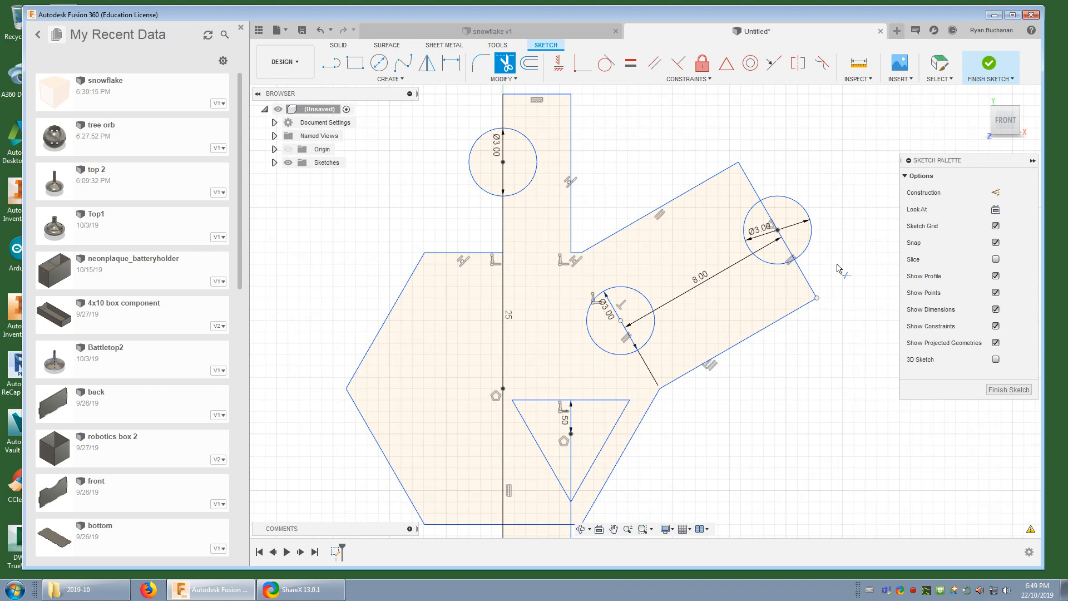
{"action": "left_click", "coordinate": [815, 236]}
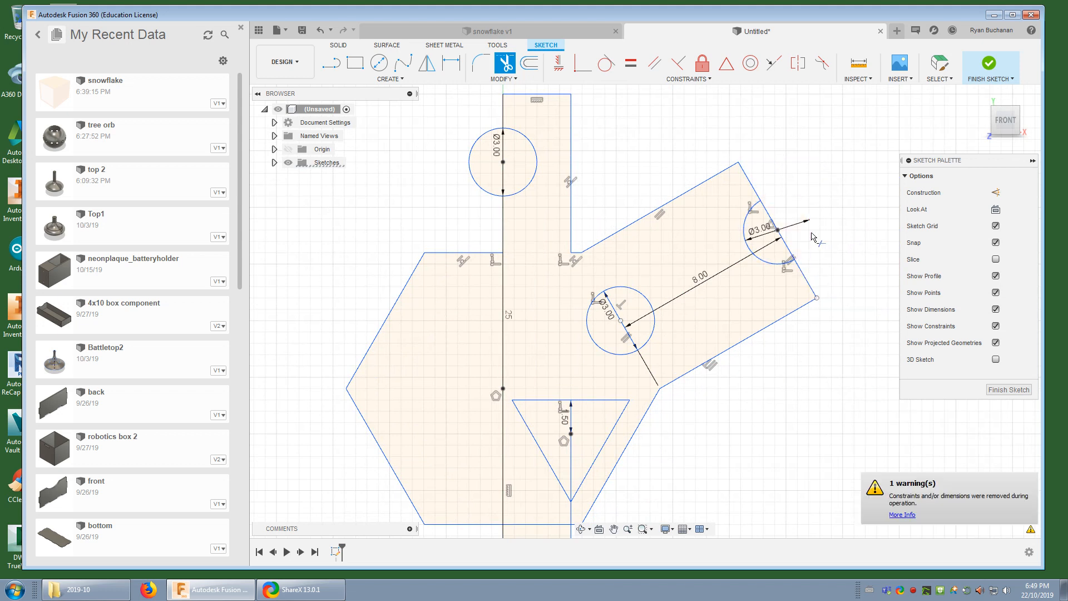
Trim the angled rectangle's end edge inside its 3 mm circle and the half of the upper 3 mm circle outside the vertical arm
{"action": "left_click", "coordinate": [783, 240]}
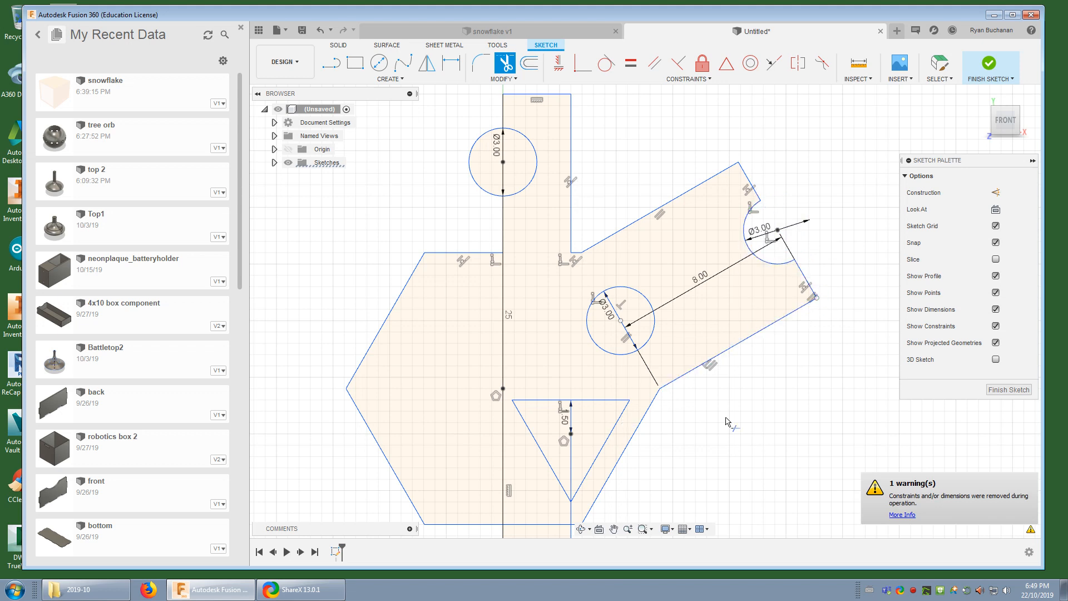
{"action": "left_click", "coordinate": [504, 170]}
{"action": "left_click", "coordinate": [471, 159]}
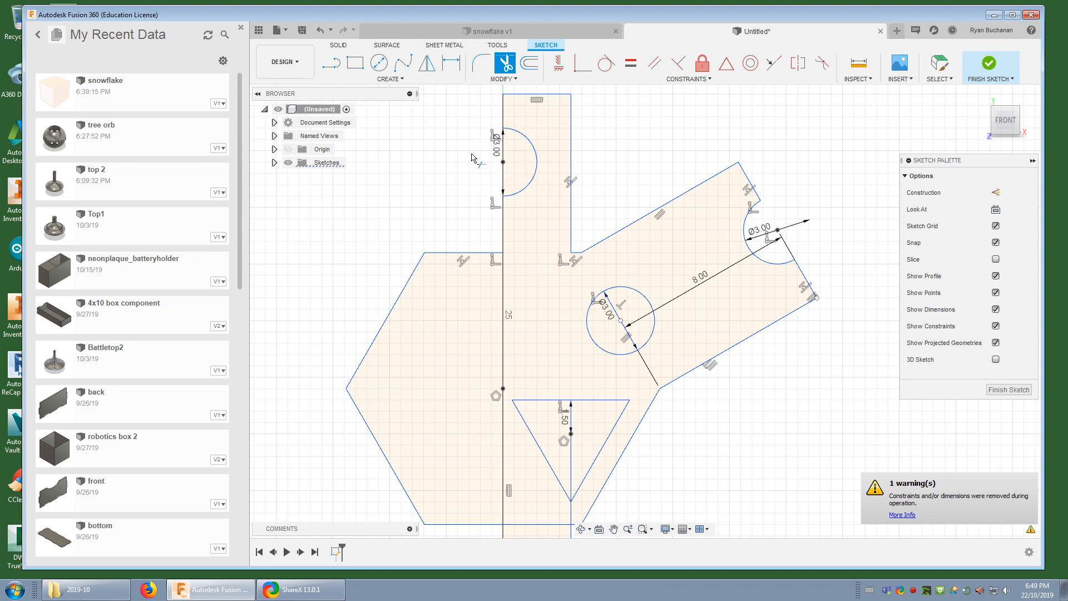
Trim the smaller hexagon's top, upper-left, lower-left and bottom edges lying outside the left side of the vertical arm
{"action": "left_click", "coordinate": [434, 255]}
{"action": "left_click", "coordinate": [384, 323]}
{"action": "left_click", "coordinate": [380, 448]}
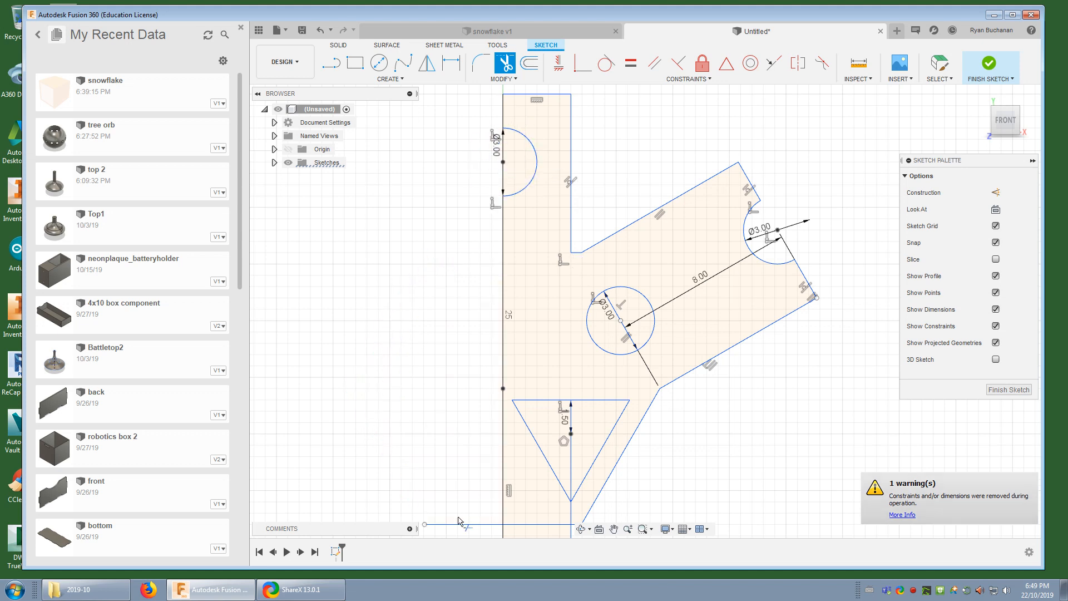
{"action": "left_click", "coordinate": [460, 523]}
Trim the smaller hexagon's bottom edge within the arm and the arm's right edge just below the triangle and inside the central hexagon
{"action": "scroll", "coordinate": [436, 322], "scroll_direction": "down", "scroll_amount": 3}
{"action": "left_click", "coordinate": [504, 427]}
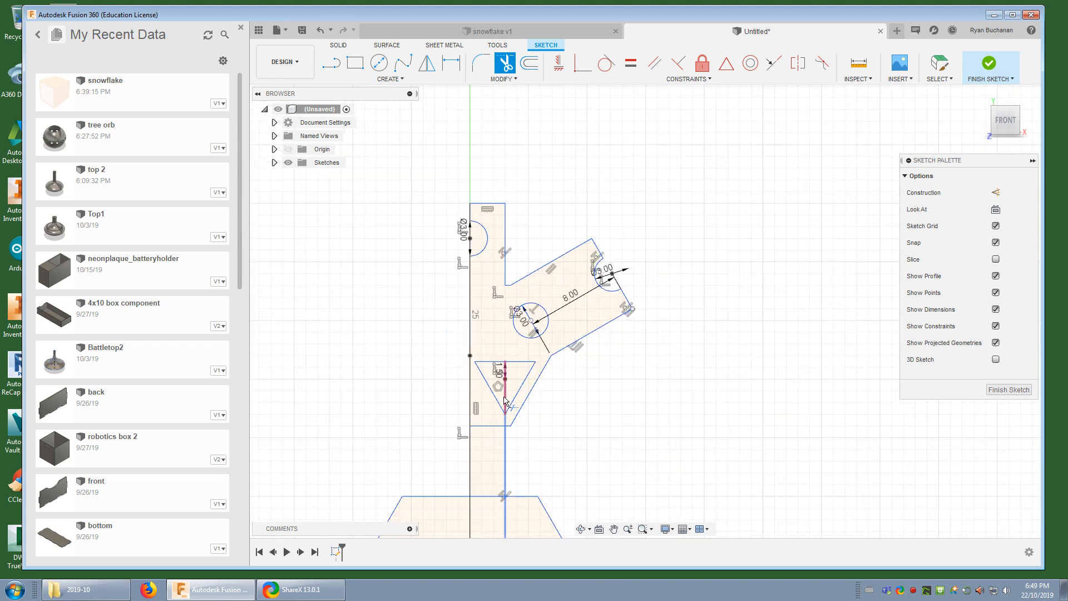
{"action": "left_click", "coordinate": [489, 427]}
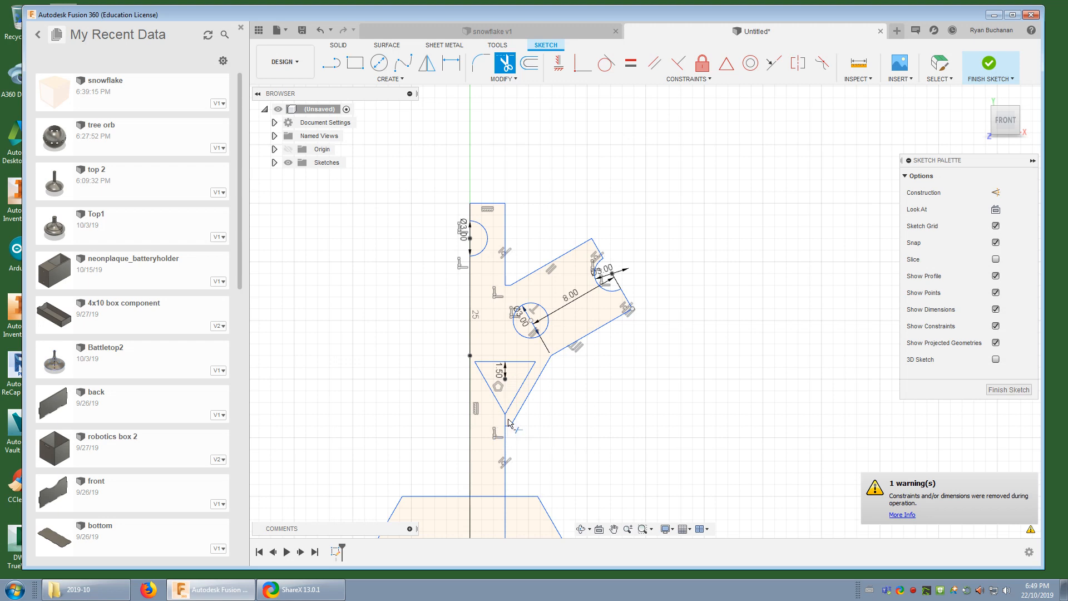
{"action": "mouse_move", "coordinate": [534, 422]}
{"action": "middle_mouse_down"}
{"action": "mouse_move", "coordinate": [582, 263]}
{"action": "mouse_move", "coordinate": [583, 204]}
{"action": "middle_mouse_up"}
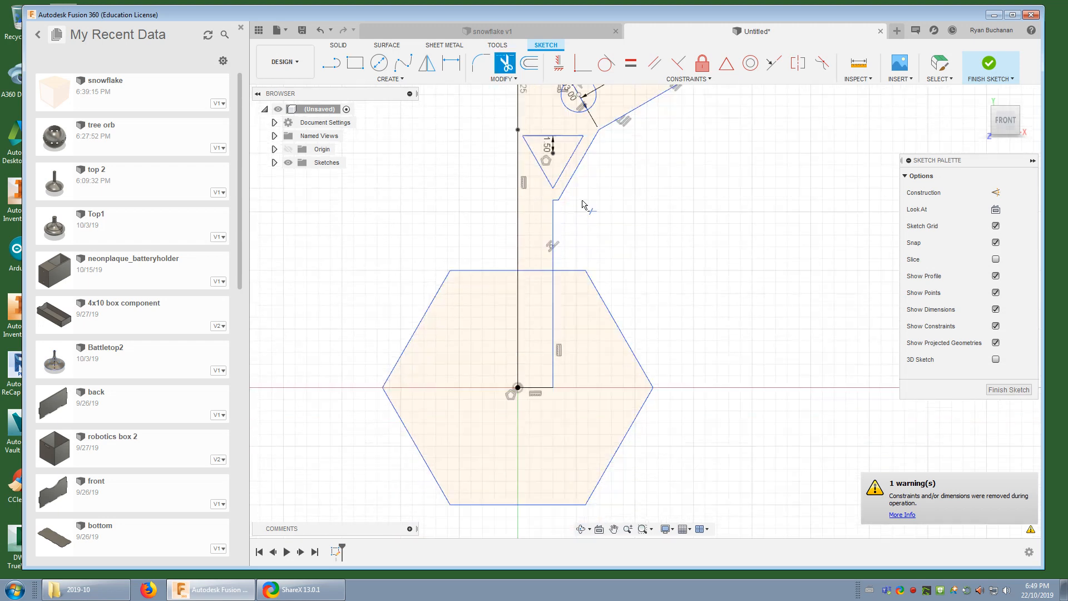
{"action": "left_click", "coordinate": [551, 322]}
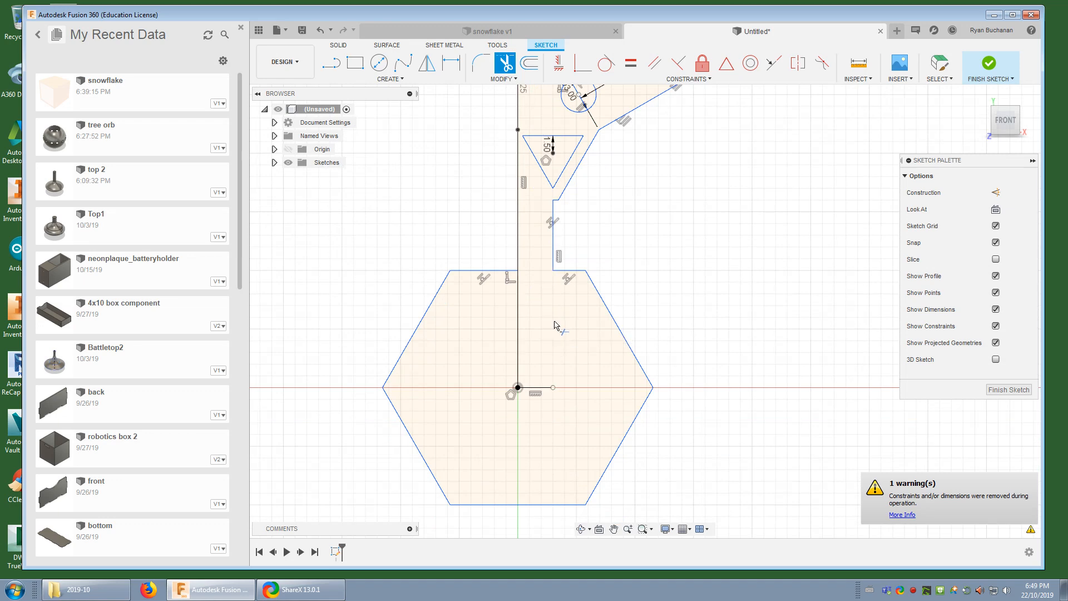
Mirror all the sketch geometry about the arm's vertical centre line to complete the opposite half of the arm
{"action": "scroll", "coordinate": [594, 428], "scroll_direction": "down", "scroll_amount": 5}
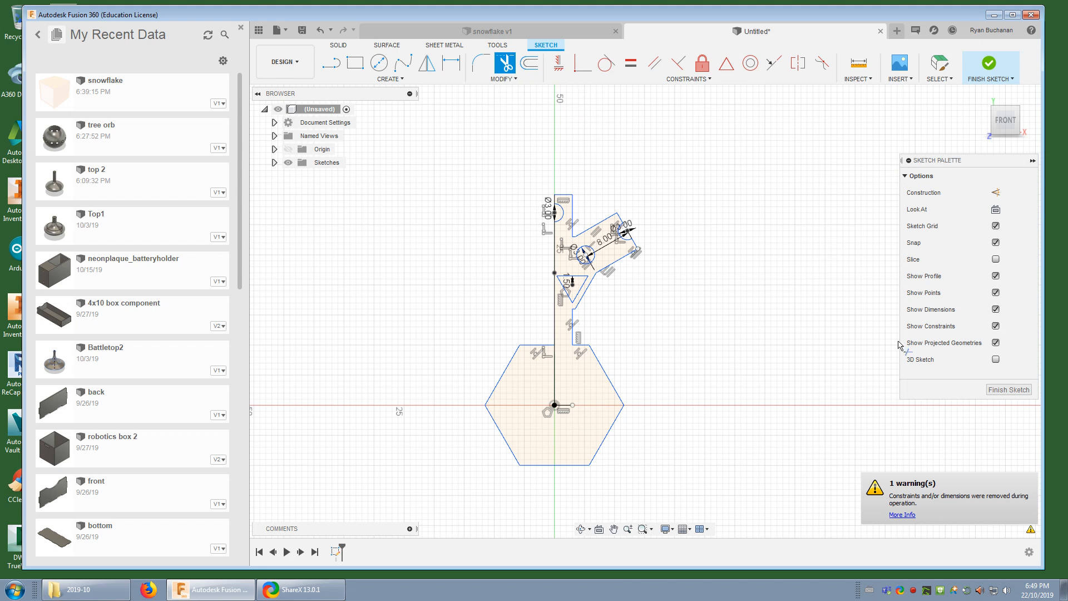
{"action": "left_click", "coordinate": [507, 65]}
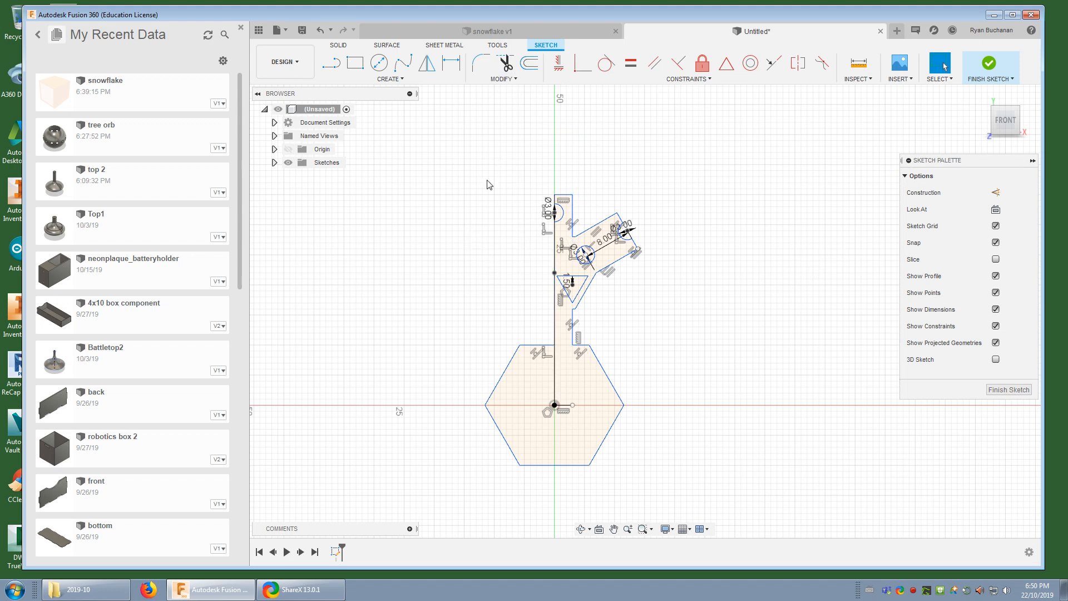
{"action": "left_click_drag", "start_coordinate": [494, 159], "coordinate": [470, 193]}
{"action": "mouse_move", "coordinate": [421, 130]}
{"action": "left_mouse_down"}
{"action": "mouse_move", "coordinate": [723, 446]}
{"action": "mouse_move", "coordinate": [761, 517]}
{"action": "left_mouse_up"}
{"action": "left_click", "coordinate": [429, 69]}
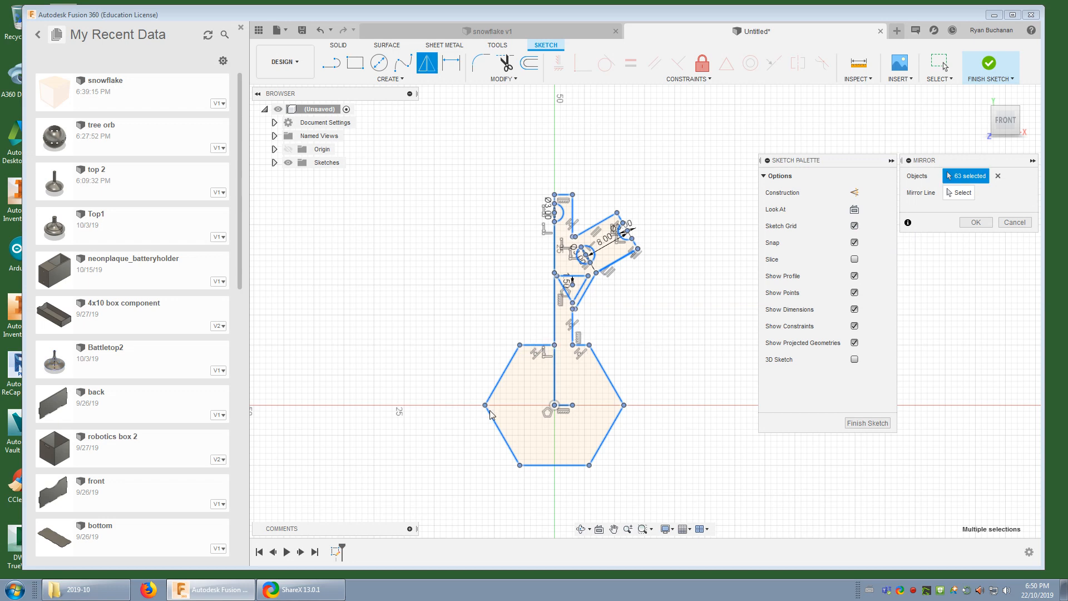
{"action": "left_click", "coordinate": [962, 193]}
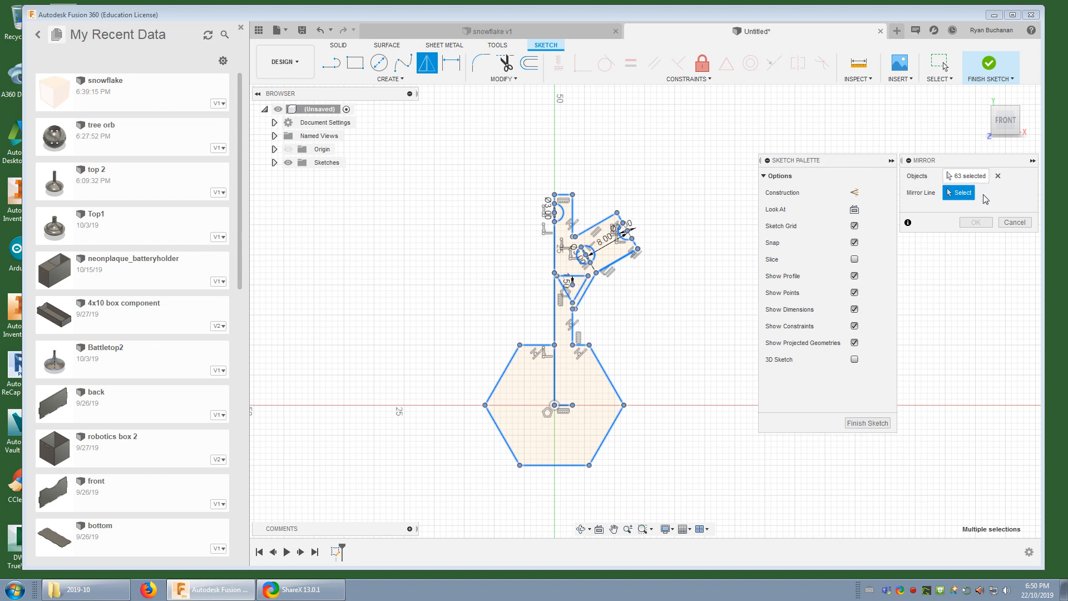
{"action": "left_click", "coordinate": [980, 177]}
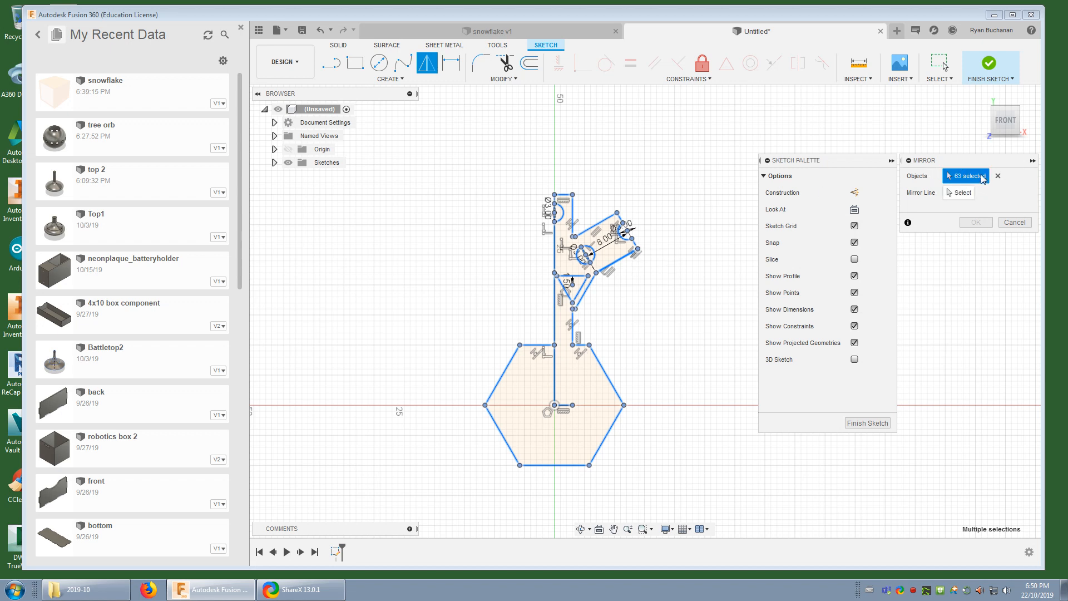
{"action": "left_click", "coordinate": [556, 385]}
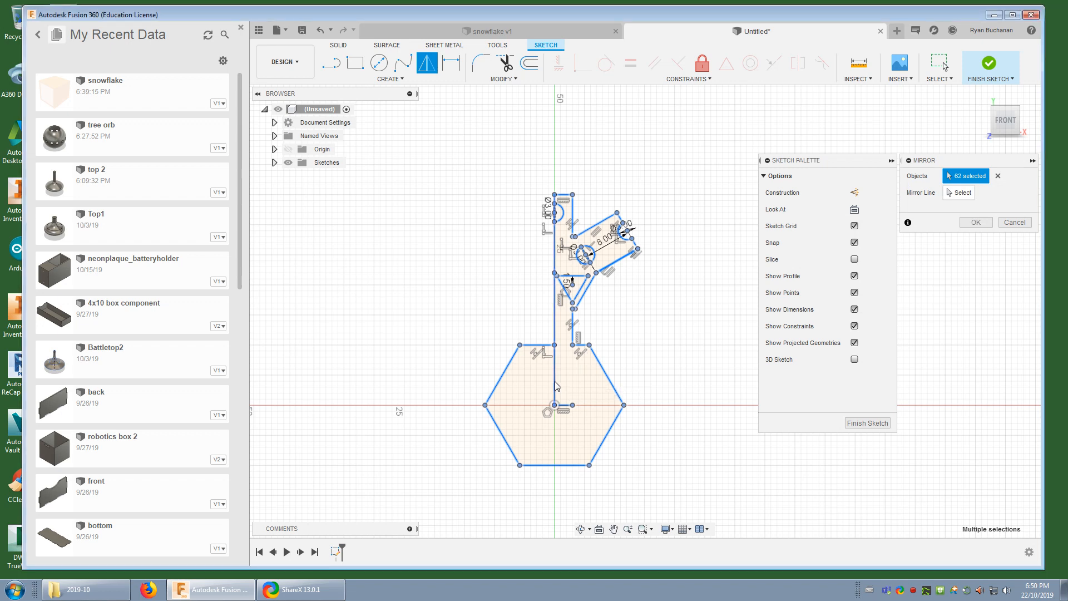
{"action": "left_click", "coordinate": [959, 194]}
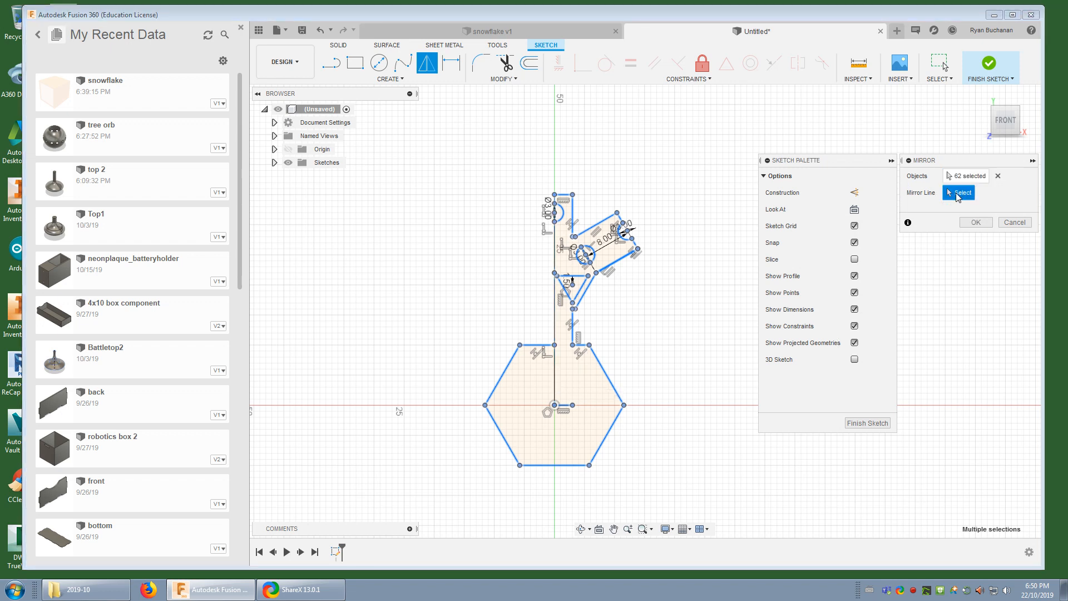
{"action": "left_click", "coordinate": [558, 384]}
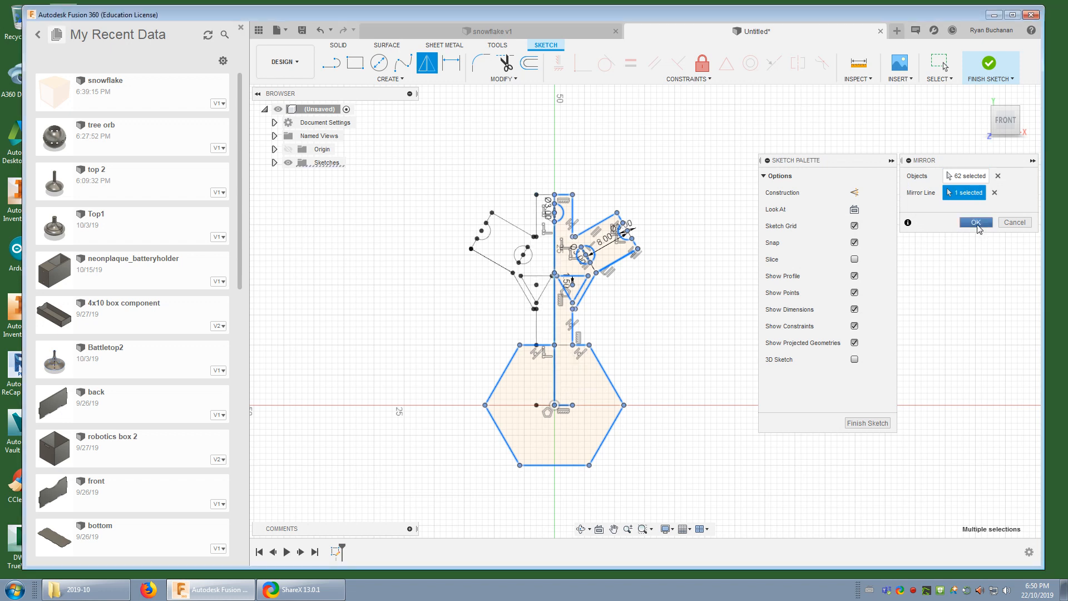
{"action": "left_click", "coordinate": [976, 222]}
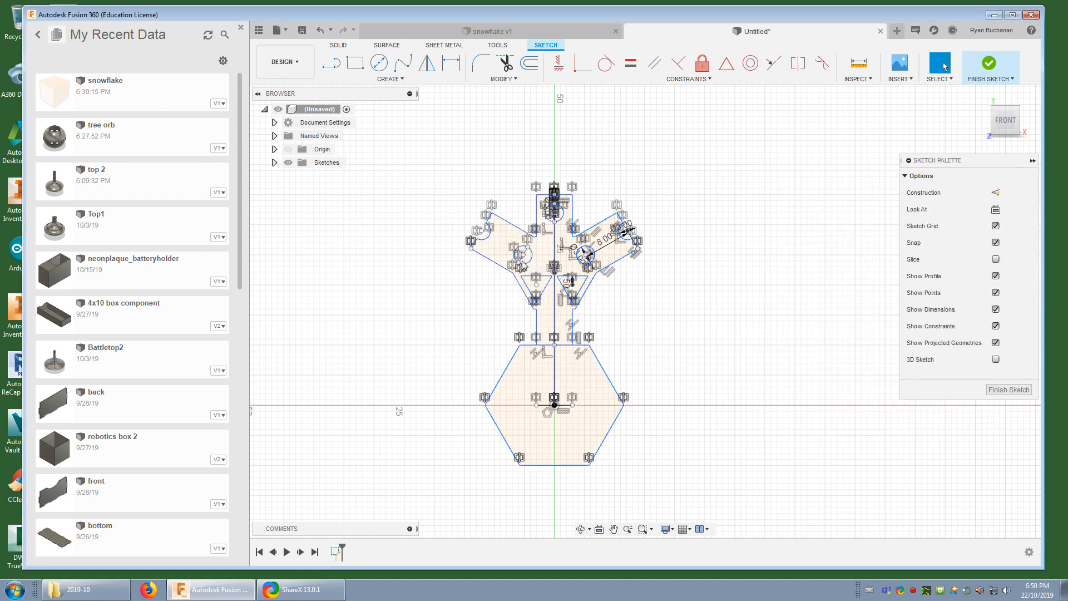
Trim the vertical centre line below the upper circle and the central hexagon's top edge within the arm
{"action": "scroll", "coordinate": [523, 256], "scroll_direction": "up", "scroll_amount": 1}
{"action": "scroll", "coordinate": [522, 256], "scroll_direction": "up", "scroll_amount": 4}
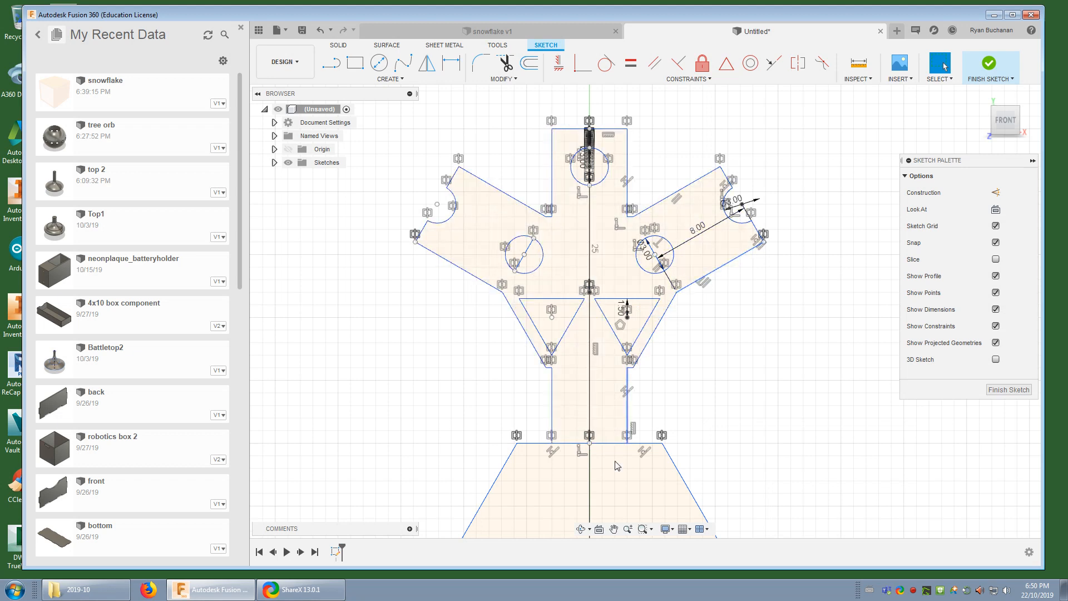
{"action": "scroll", "coordinate": [592, 370], "scroll_direction": "down", "scroll_amount": 3}
{"action": "left_click", "coordinate": [505, 63]}
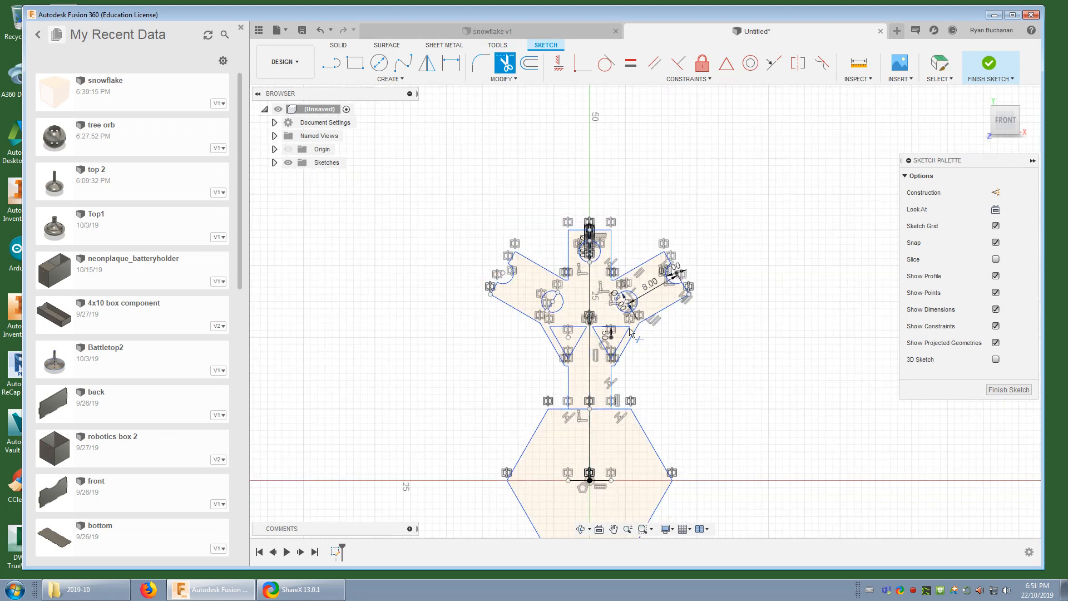
{"action": "left_click", "coordinate": [588, 306]}
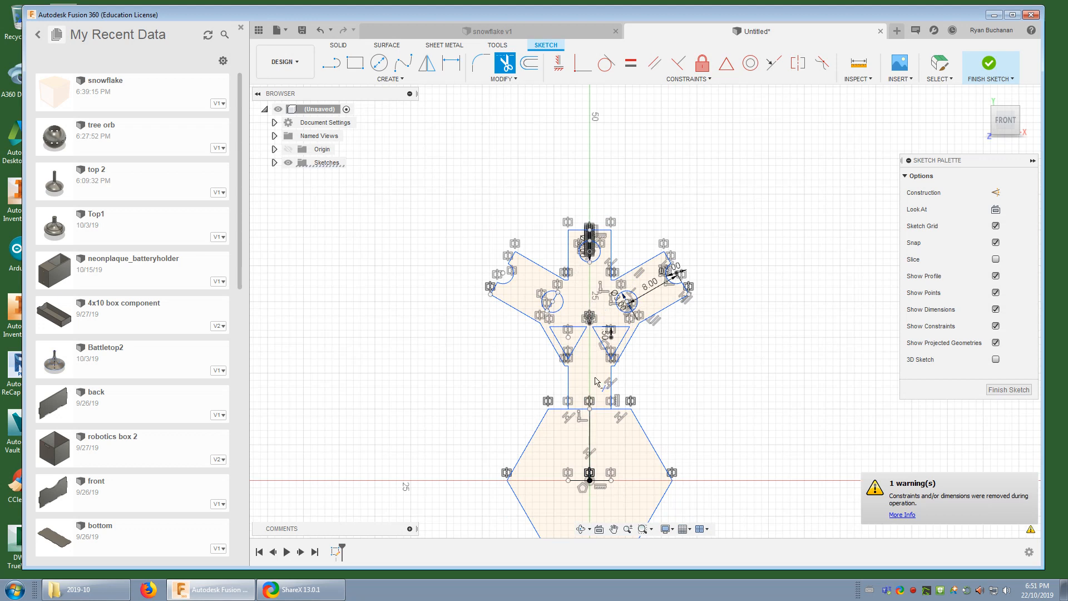
{"action": "left_click", "coordinate": [599, 410]}
{"action": "left_click", "coordinate": [578, 409]}
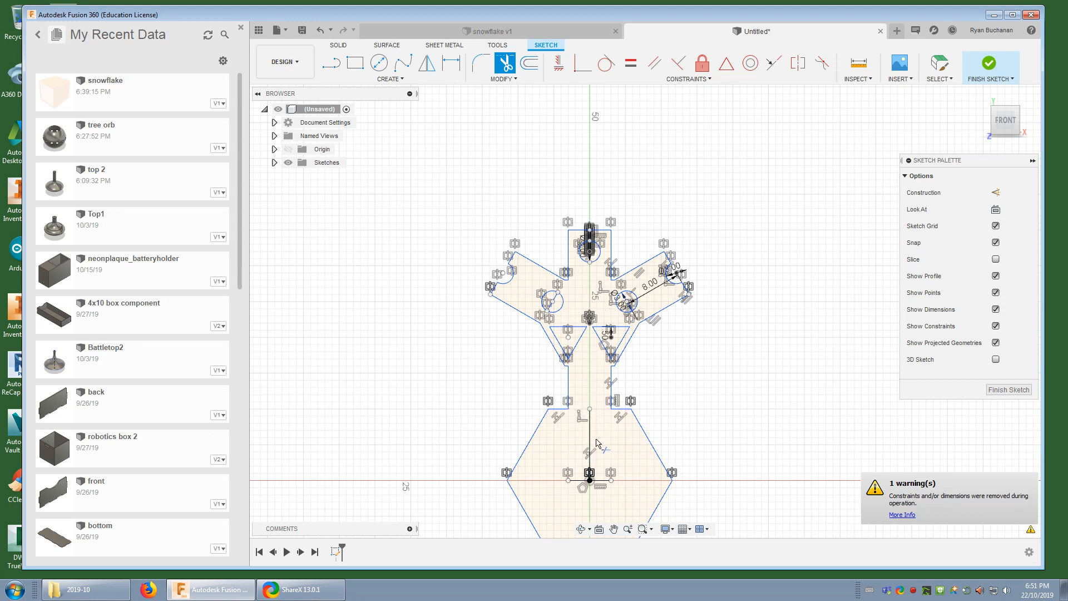
{"action": "left_click", "coordinate": [592, 439]}
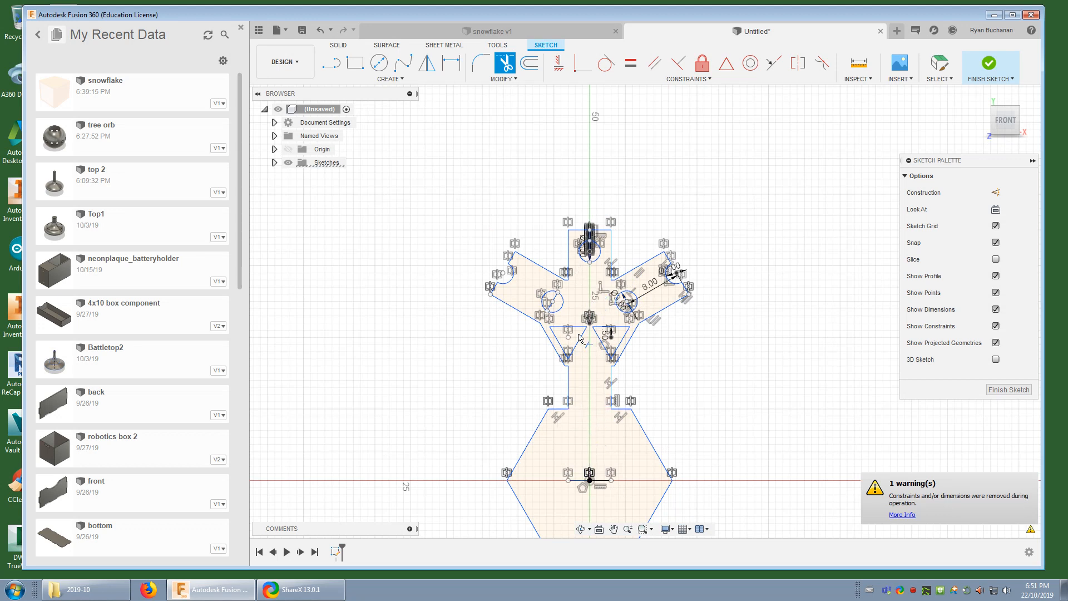
{"action": "scroll", "coordinate": [598, 256], "scroll_direction": "down", "scroll_amount": 3}
{"action": "scroll", "coordinate": [601, 263], "scroll_direction": "up", "scroll_amount": 5}
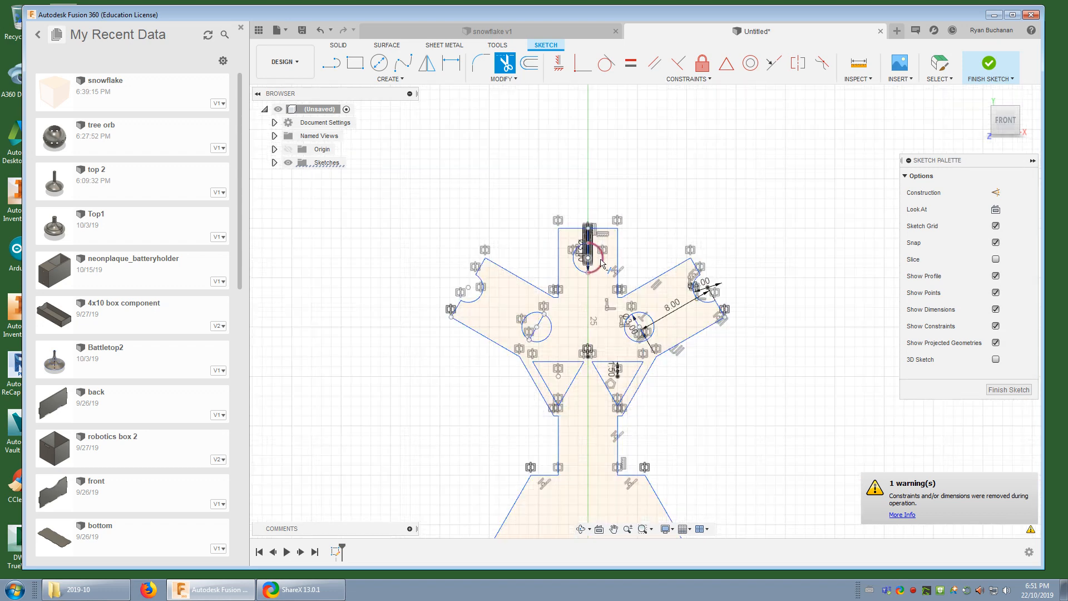
{"action": "scroll", "coordinate": [612, 267], "scroll_direction": "down", "scroll_amount": 5}
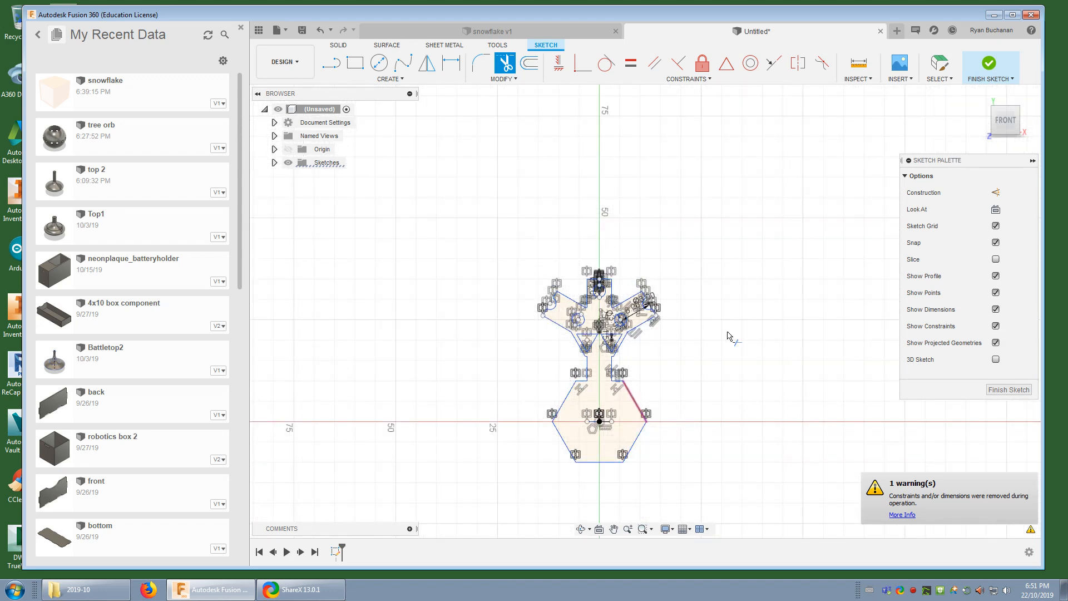
Finish the sketch and check the combined profile of the central hexagon and arm
{"action": "left_click", "coordinate": [989, 65]}
{"action": "scroll", "coordinate": [562, 351], "scroll_direction": "down", "scroll_amount": 1}
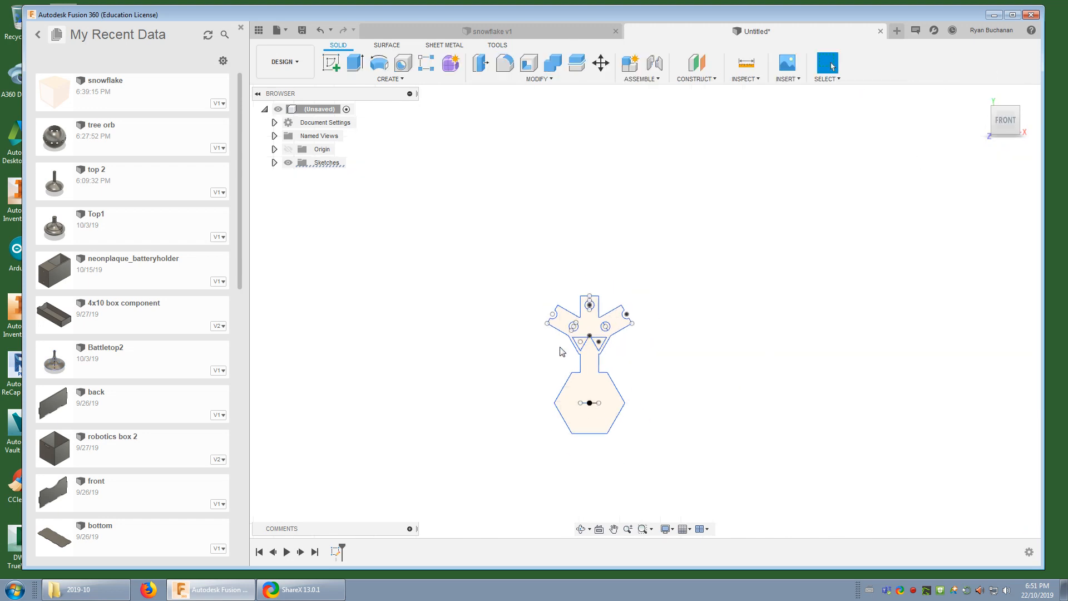
{"action": "scroll", "coordinate": [562, 351], "scroll_direction": "up", "scroll_amount": 6}
{"action": "left_click", "coordinate": [545, 248]}
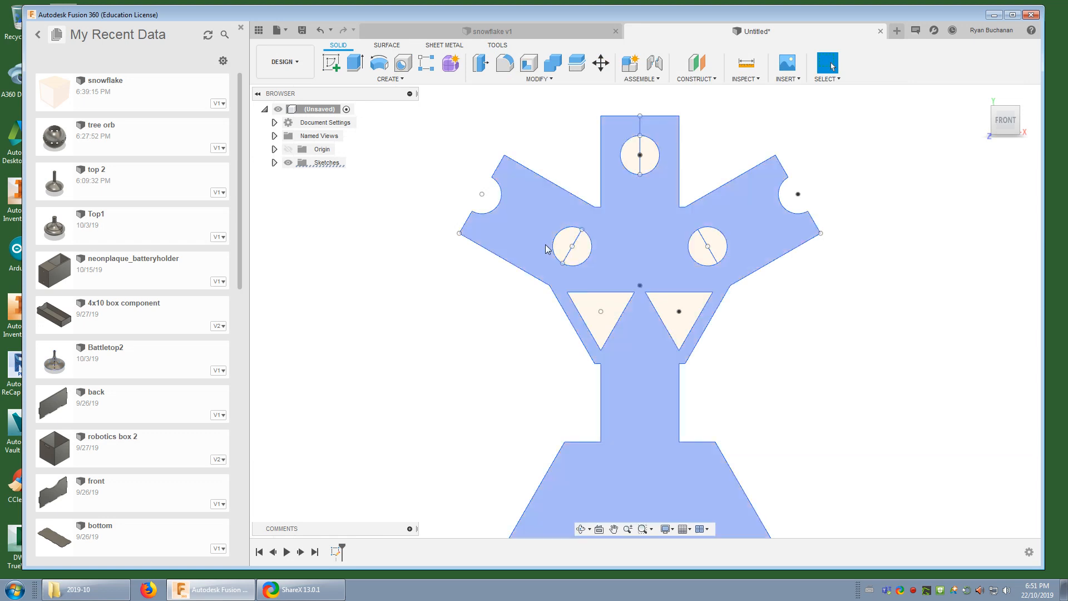
{"action": "key", "text": "Escape"}
{"action": "scroll", "coordinate": [787, 341], "scroll_direction": "down", "scroll_amount": 5}
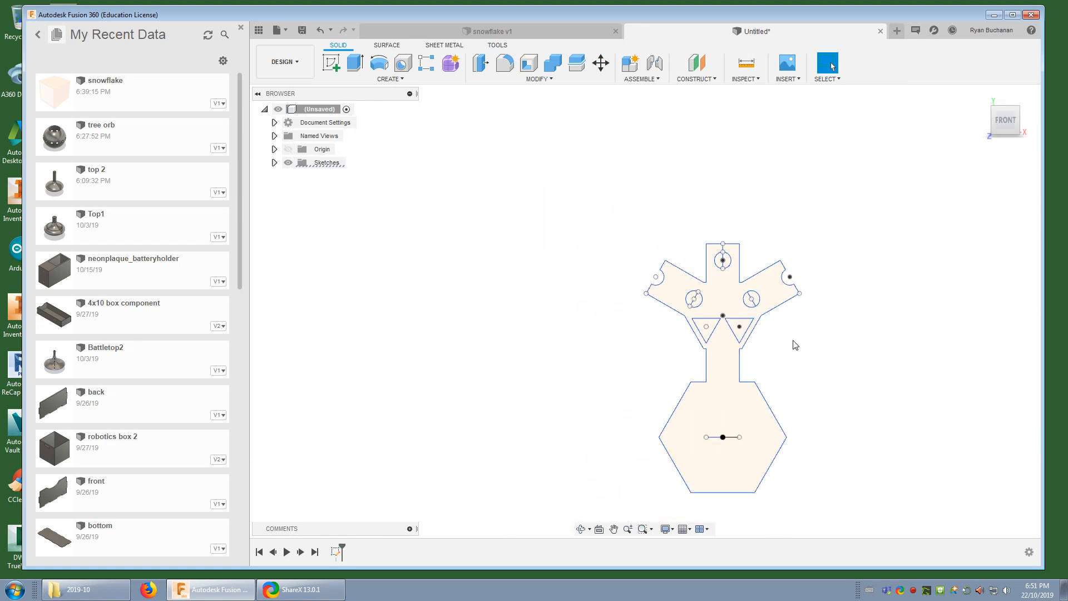
{"action": "scroll", "coordinate": [796, 349], "scroll_direction": "down", "scroll_amount": 1}
{"action": "middle_click_drag", "start_coordinate": [828, 370], "coordinate": [692, 348]}
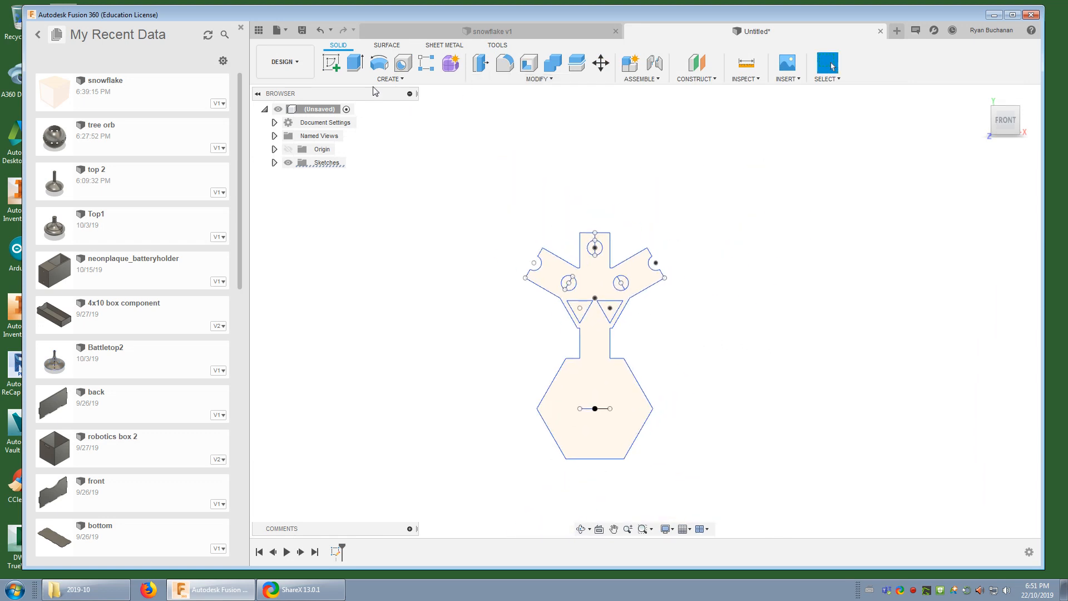
Extrude the hexagon-and-arm profile 2 mm as a new body, leaving the circles and triangles as cutouts
{"action": "left_click", "coordinate": [355, 63]}
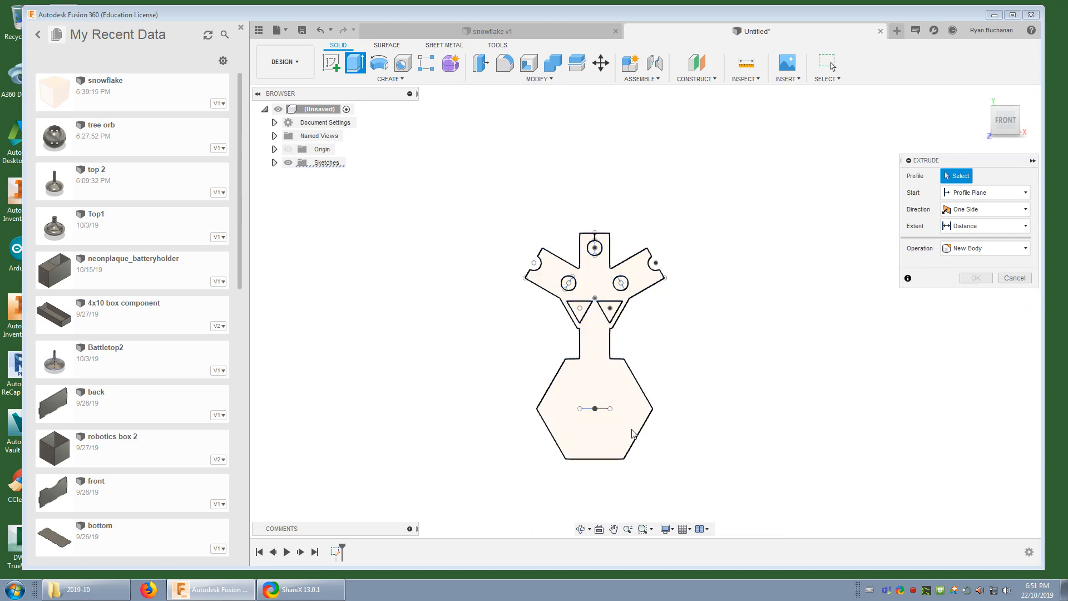
{"action": "left_click", "coordinate": [601, 388]}
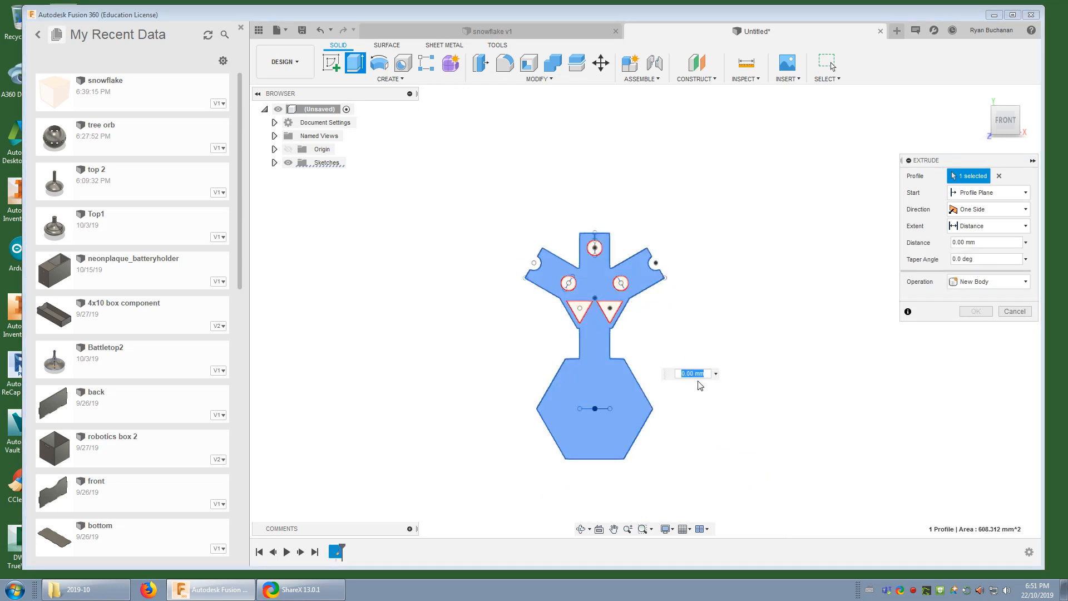
{"action": "type", "text": "2"}
{"action": "key", "text": "Return"}
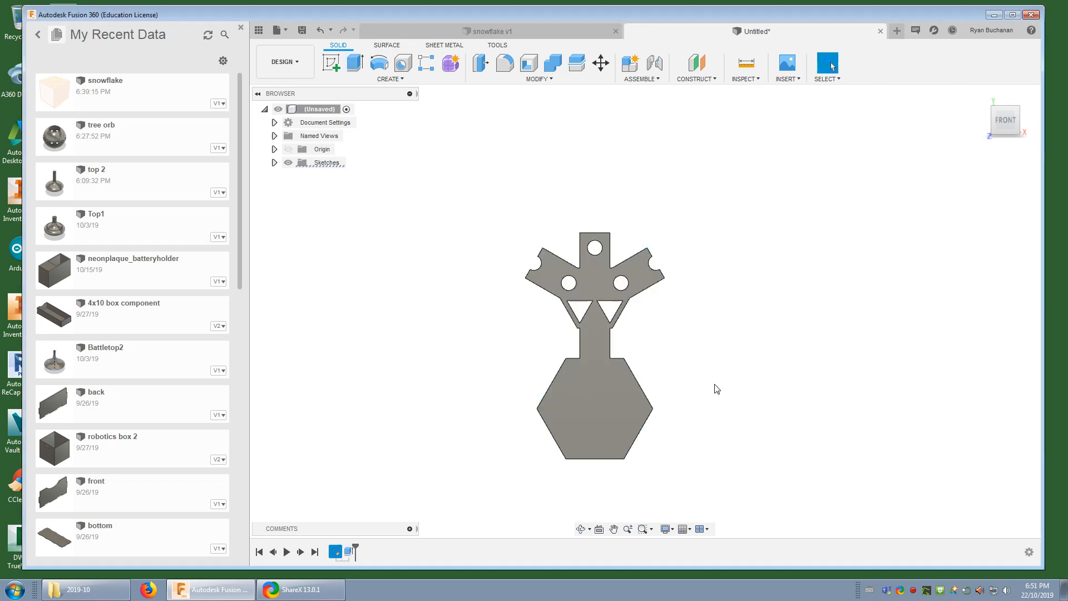
Inspect the extruded body from an angle and review the available pattern types
{"action": "key", "text": "F4"}
{"action": "mouse_move", "coordinate": [723, 341]}
{"action": "left_mouse_down"}
{"action": "mouse_move", "coordinate": [666, 357]}
{"action": "mouse_move", "coordinate": [734, 352]}
{"action": "left_mouse_up"}
{"action": "scroll", "coordinate": [733, 354], "scroll_direction": "up", "scroll_amount": 2}
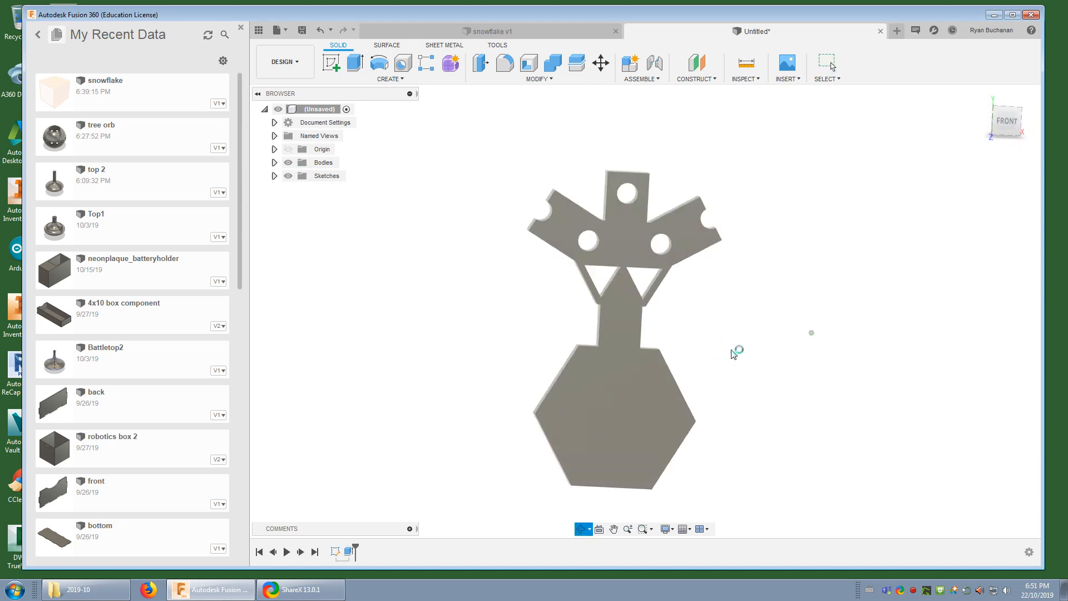
{"action": "key", "text": "Escape"}
{"action": "scroll", "coordinate": [732, 353], "scroll_direction": "down", "scroll_amount": 3}
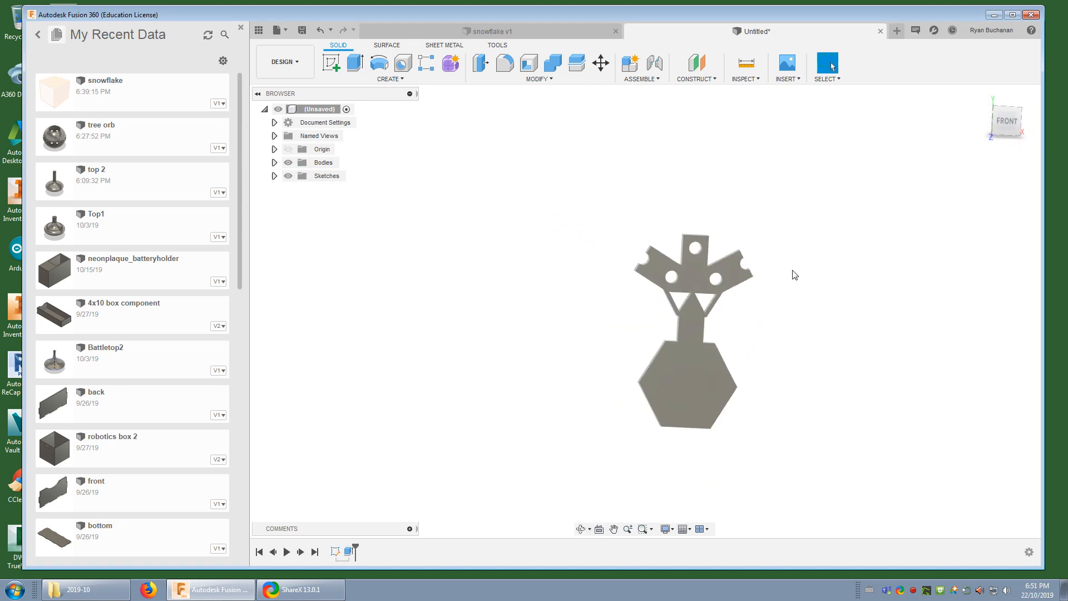
{"action": "left_click", "coordinate": [390, 79]}
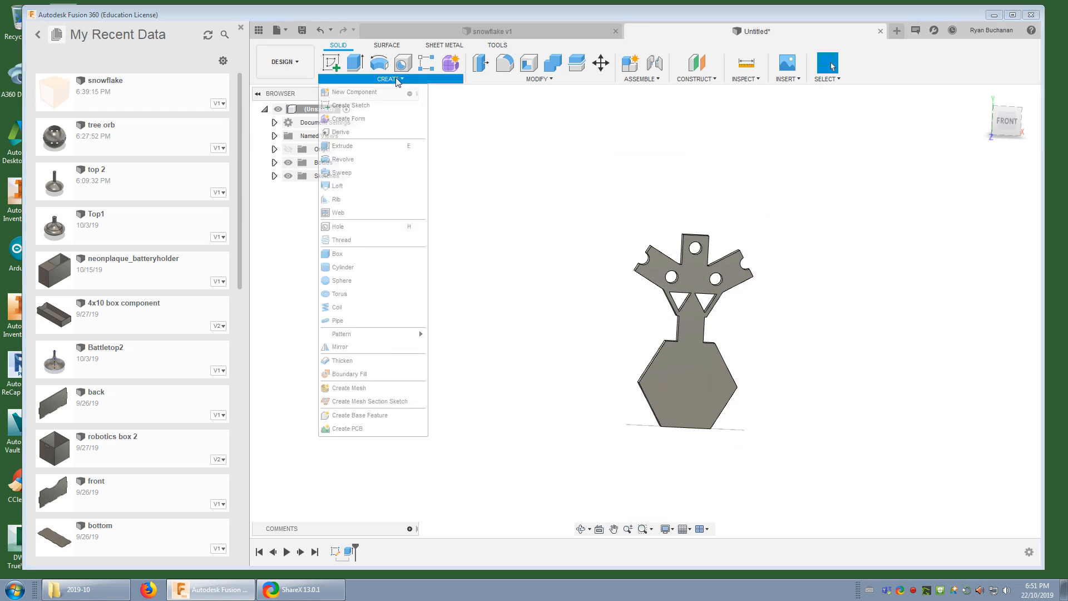
{"action": "mouse_move", "coordinate": [363, 339]}
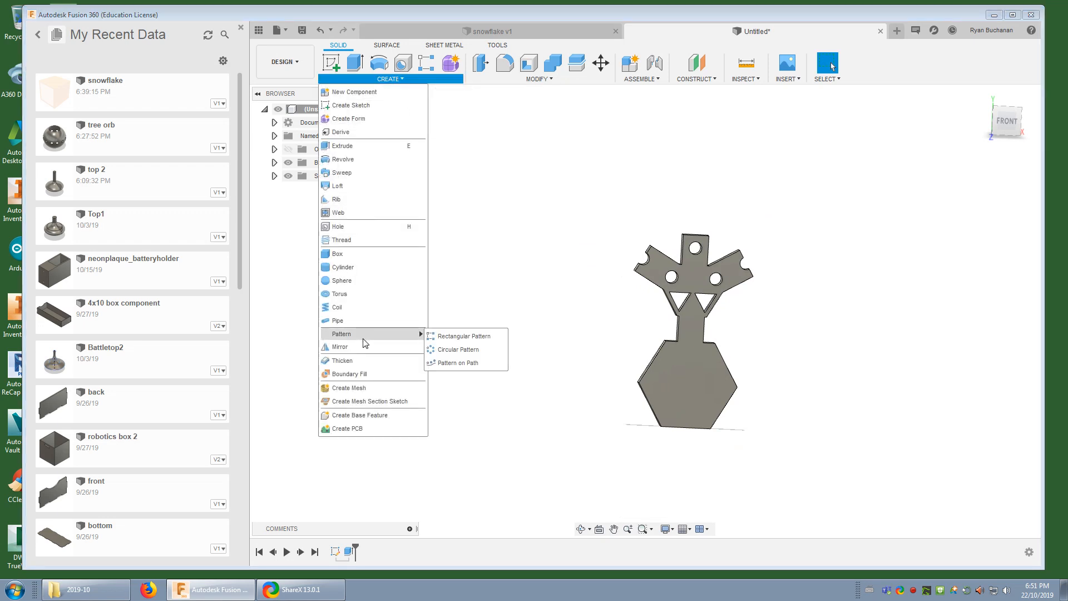
{"action": "left_click", "coordinate": [599, 294]}
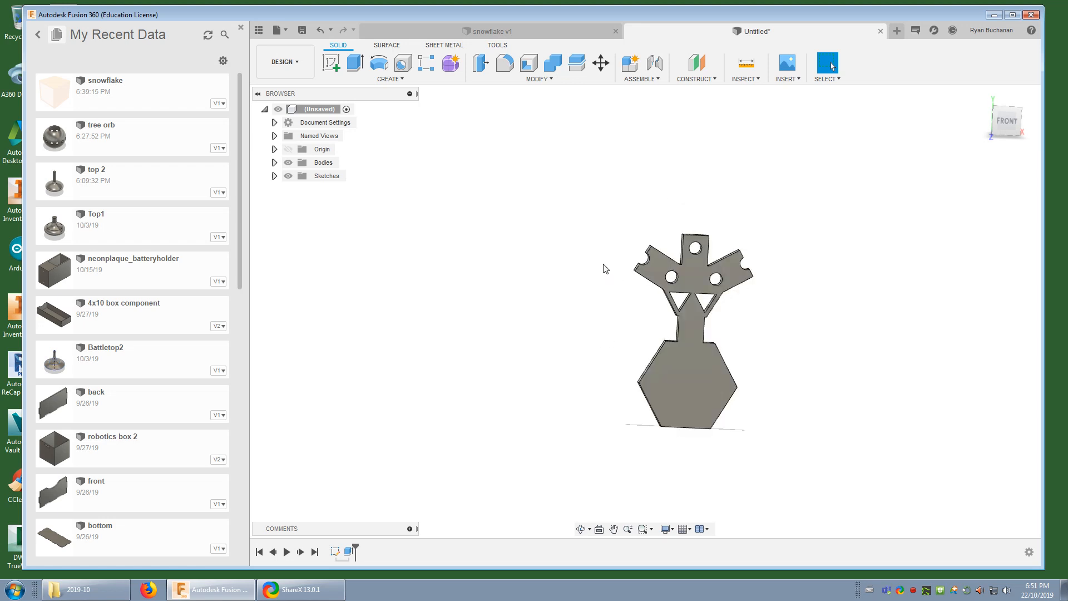
Edit the snowflake sketch to set the triangle cutout's size dimension to 1 mm, and finish the sketch
{"action": "scroll", "coordinate": [724, 308], "scroll_direction": "up", "scroll_amount": 7}
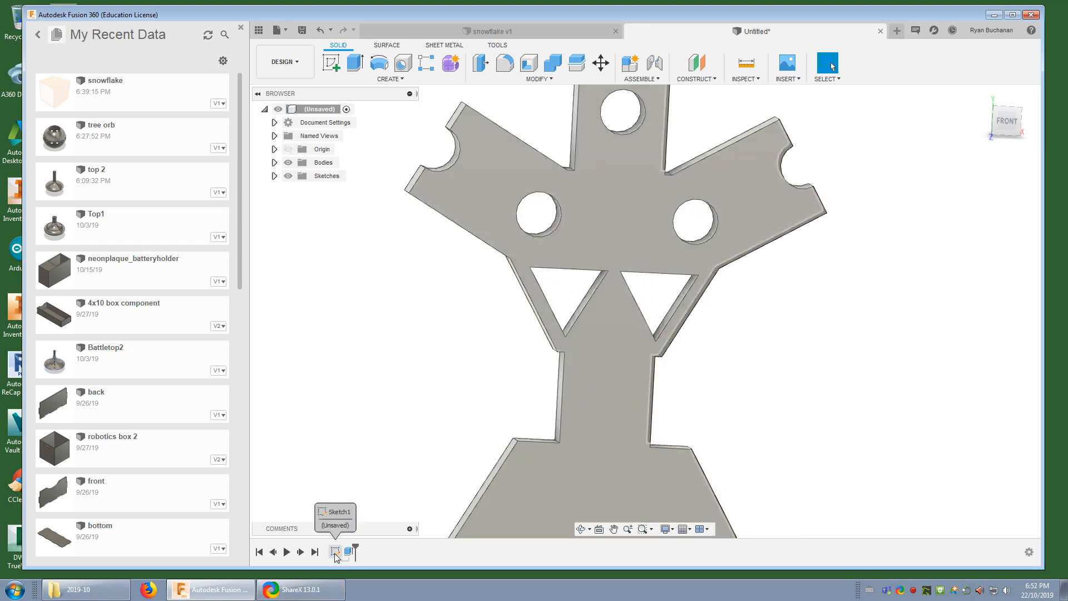
{"action": "right_click", "coordinate": [335, 553]}
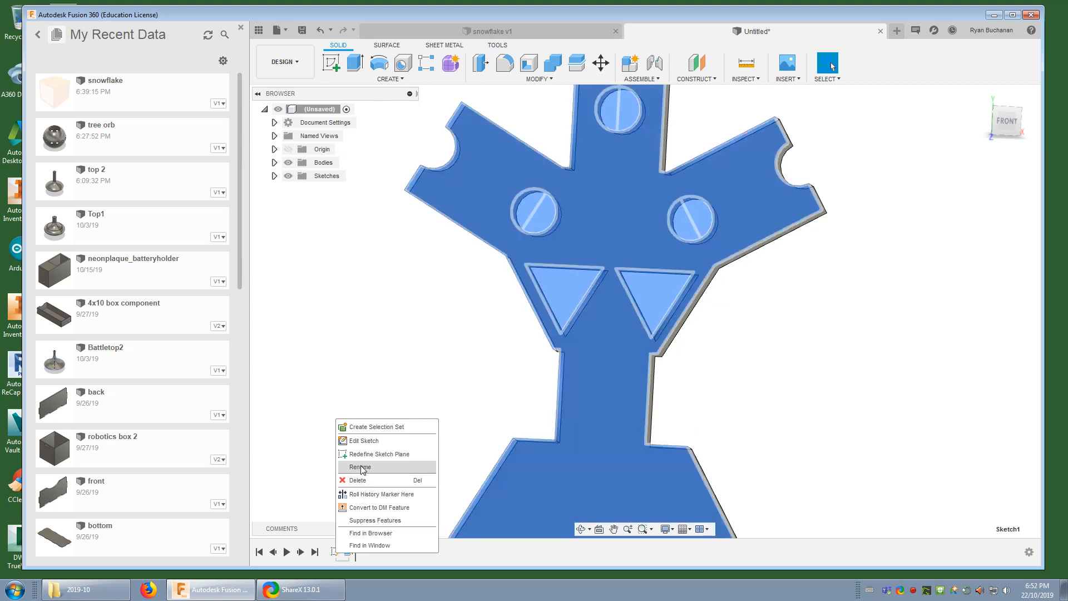
{"action": "left_click", "coordinate": [370, 440]}
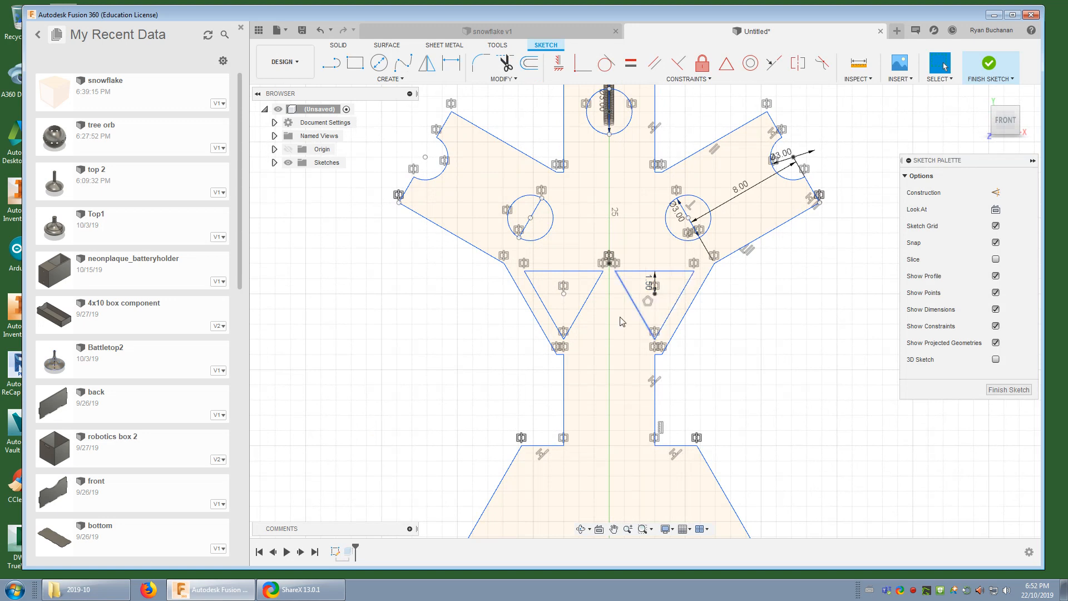
{"action": "left_click", "coordinate": [651, 286]}
{"action": "double_click", "coordinate": [651, 287]}
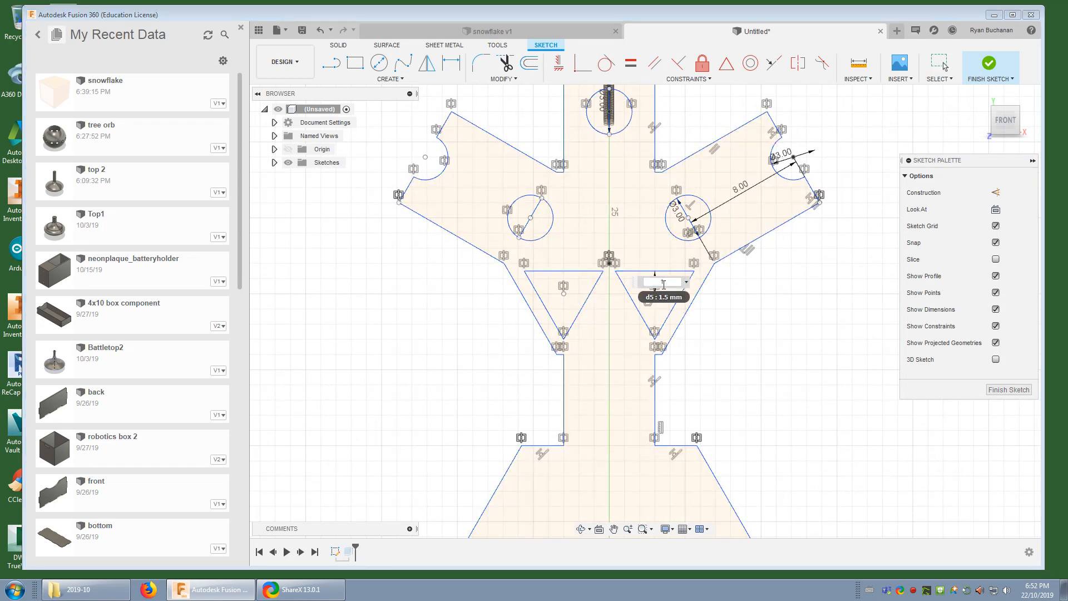
{"action": "key", "text": "Return"}
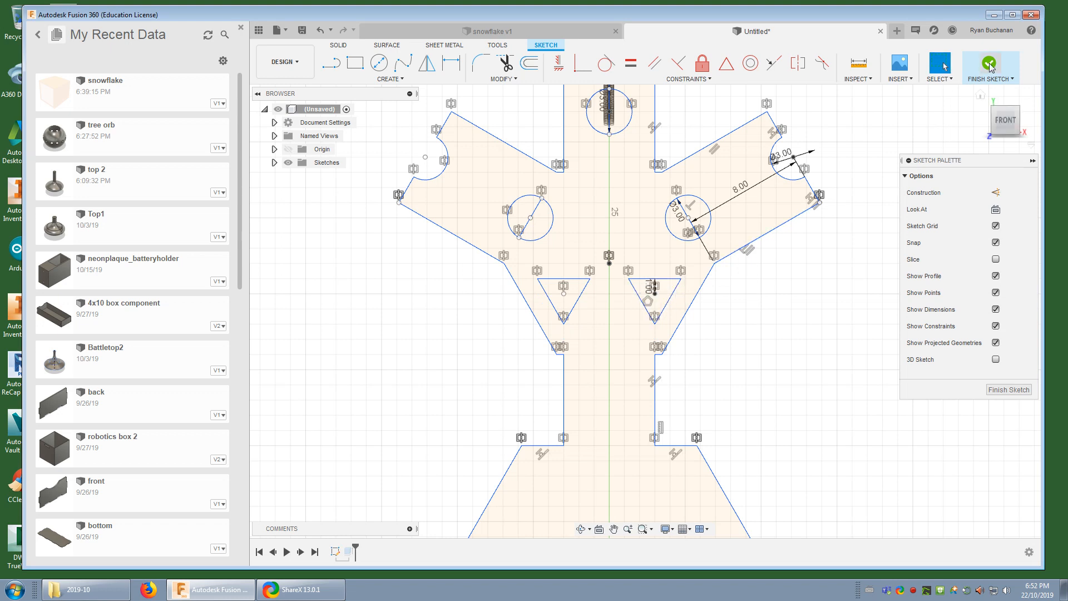
{"action": "left_click", "coordinate": [989, 63]}
Start a circular pattern of type Bodies and choose the extruded hexagon-and-arm body as its object
{"action": "scroll", "coordinate": [813, 396], "scroll_direction": "down", "scroll_amount": 4}
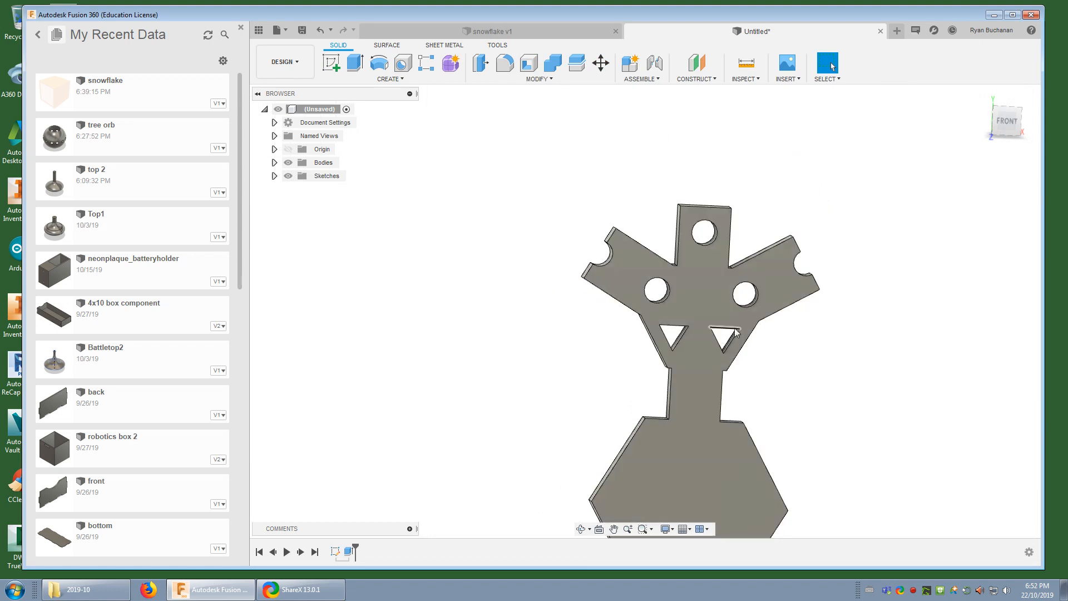
{"action": "scroll", "coordinate": [822, 399], "scroll_direction": "down", "scroll_amount": 1}
{"action": "scroll", "coordinate": [851, 396], "scroll_direction": "down", "scroll_amount": 2}
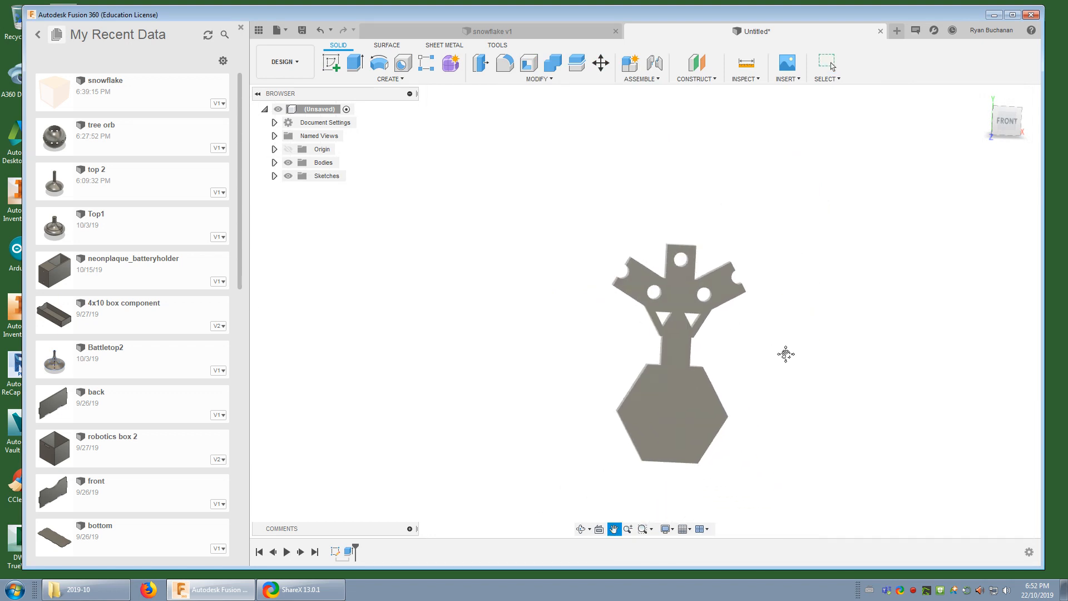
{"action": "left_click", "coordinate": [391, 79]}
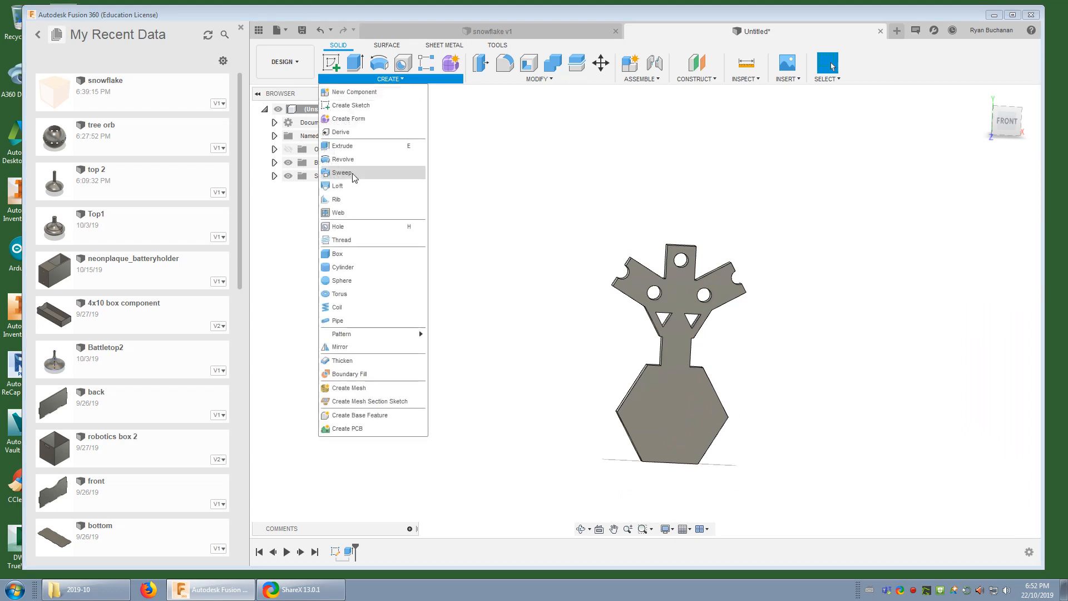
{"action": "mouse_move", "coordinate": [354, 341]}
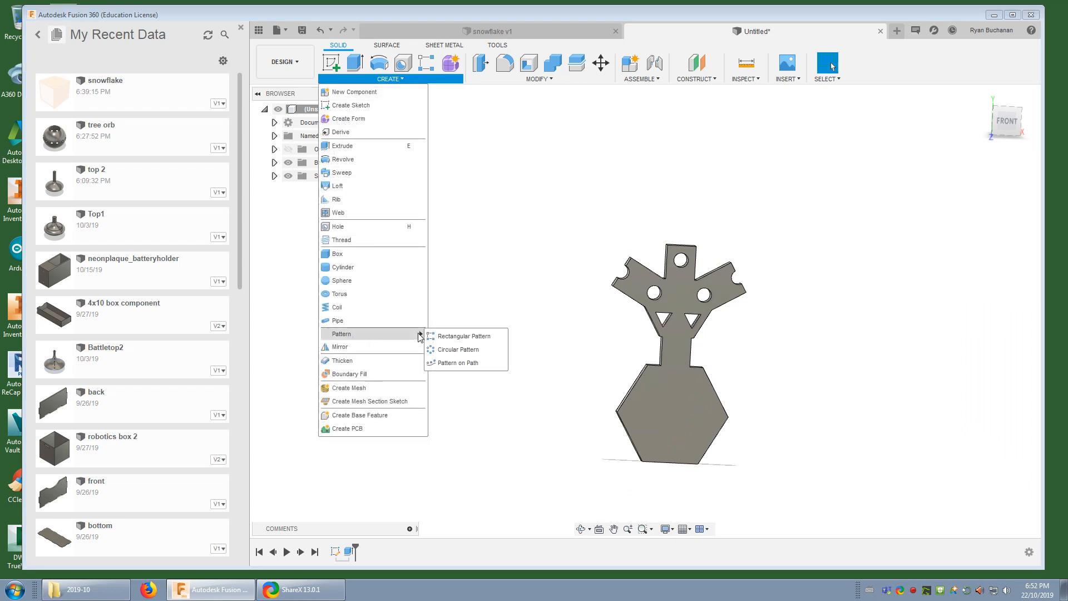
{"action": "left_click", "coordinate": [461, 355]}
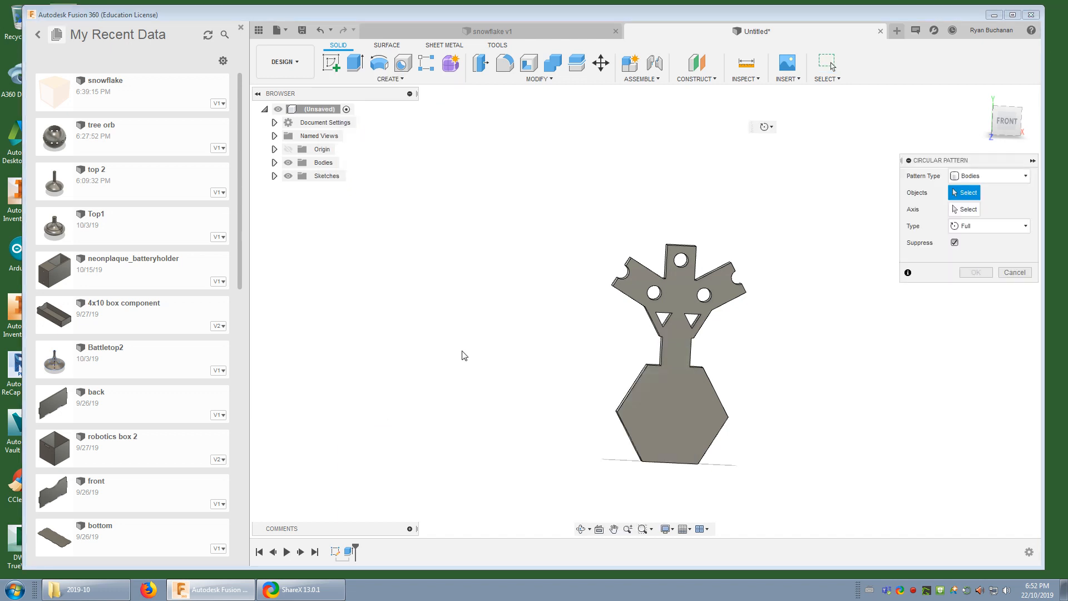
{"action": "left_click", "coordinate": [990, 177]}
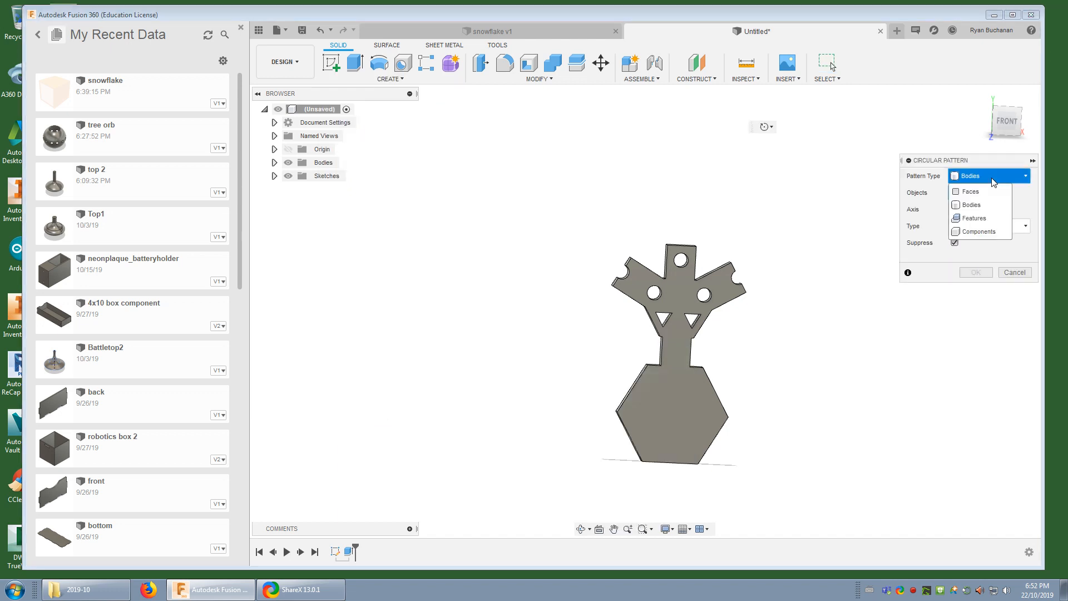
{"action": "left_click", "coordinate": [971, 205]}
{"action": "middle_click_drag", "start_coordinate": [843, 327], "coordinate": [670, 376], "text": "shift"}
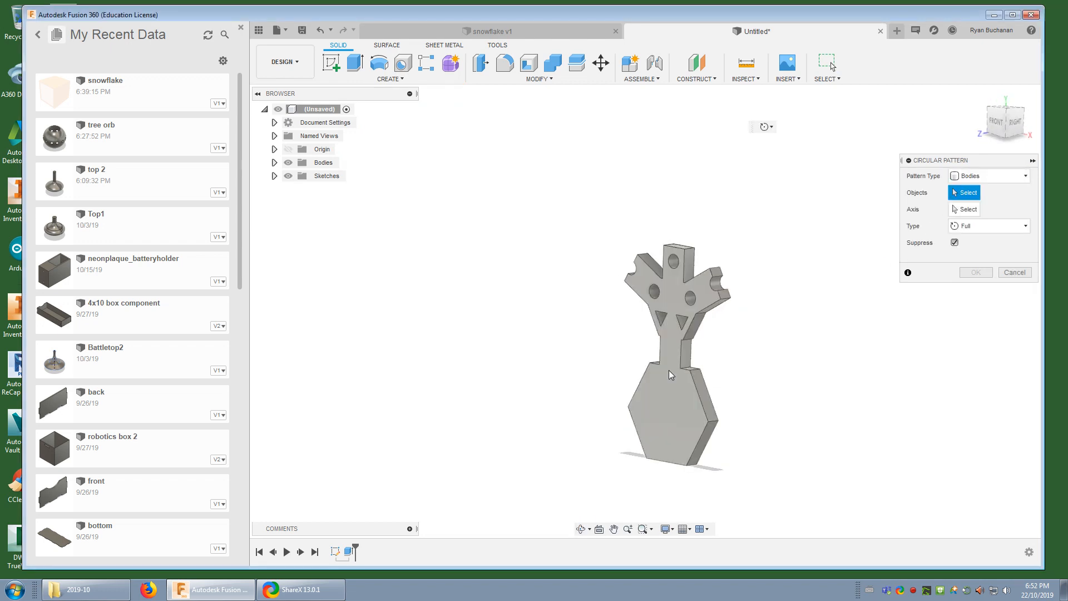
{"action": "left_click", "coordinate": [679, 295]}
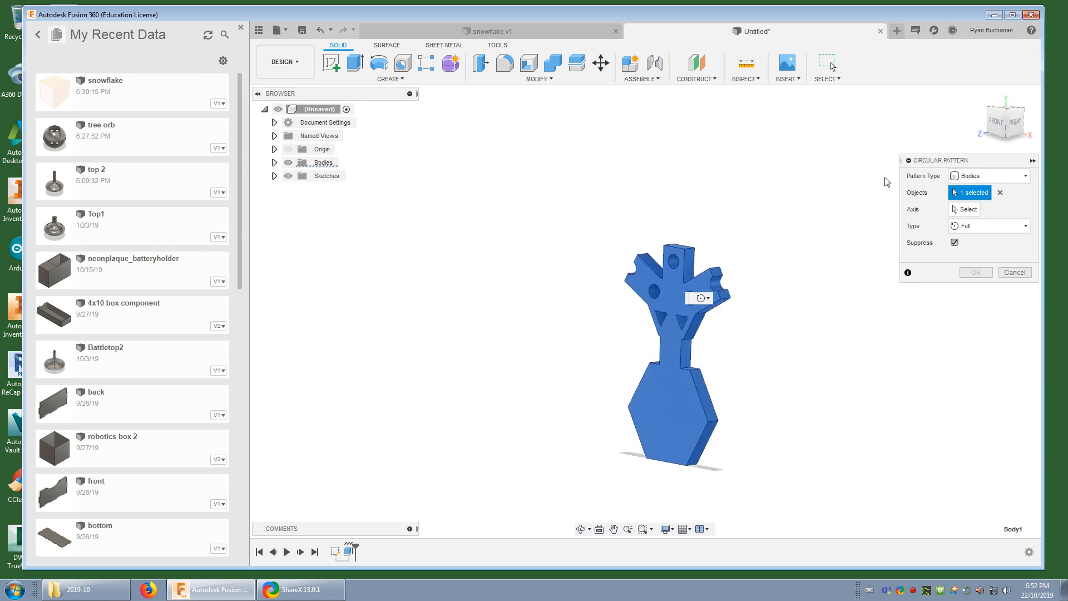
Set the Z axis as the circular pattern's axis with a quantity of 6 over the full circle, and create the pattern
{"action": "left_click", "coordinate": [967, 210]}
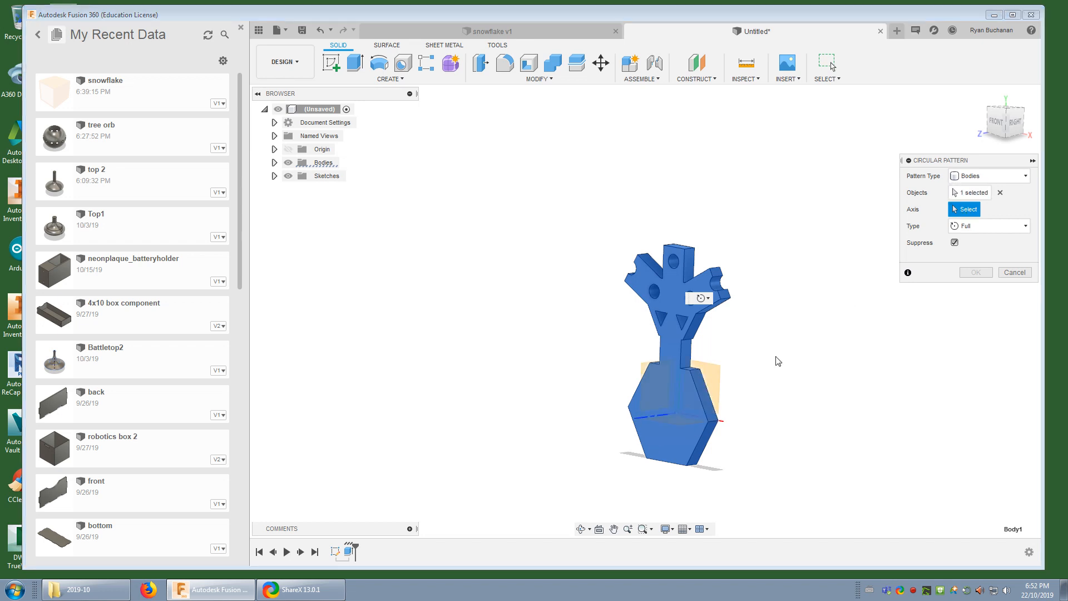
{"action": "middle_click_drag", "start_coordinate": [777, 360], "coordinate": [789, 401], "text": "shift"}
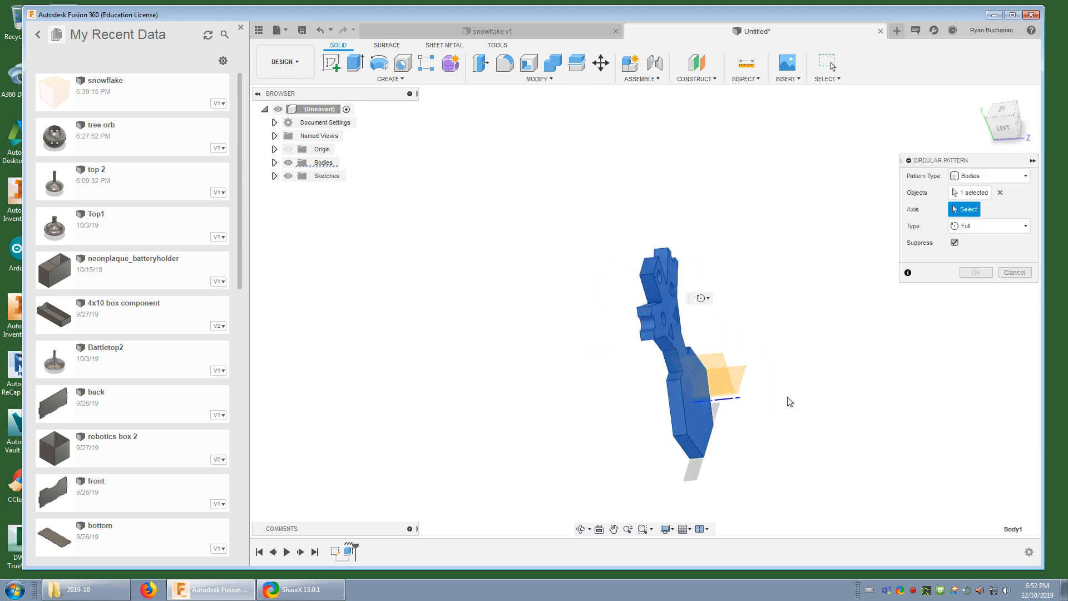
{"action": "left_click", "coordinate": [733, 404]}
{"action": "middle_click_drag", "start_coordinate": [833, 402], "coordinate": [762, 412], "text": "shift"}
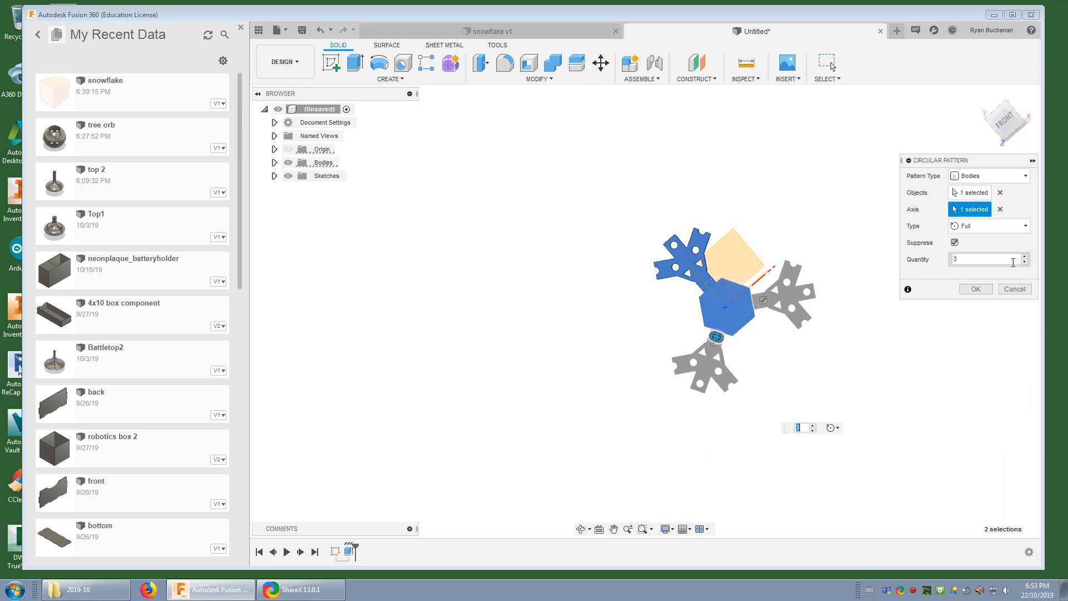
{"action": "left_click", "coordinate": [1025, 257]}
{"action": "left_click", "coordinate": [1025, 257]}
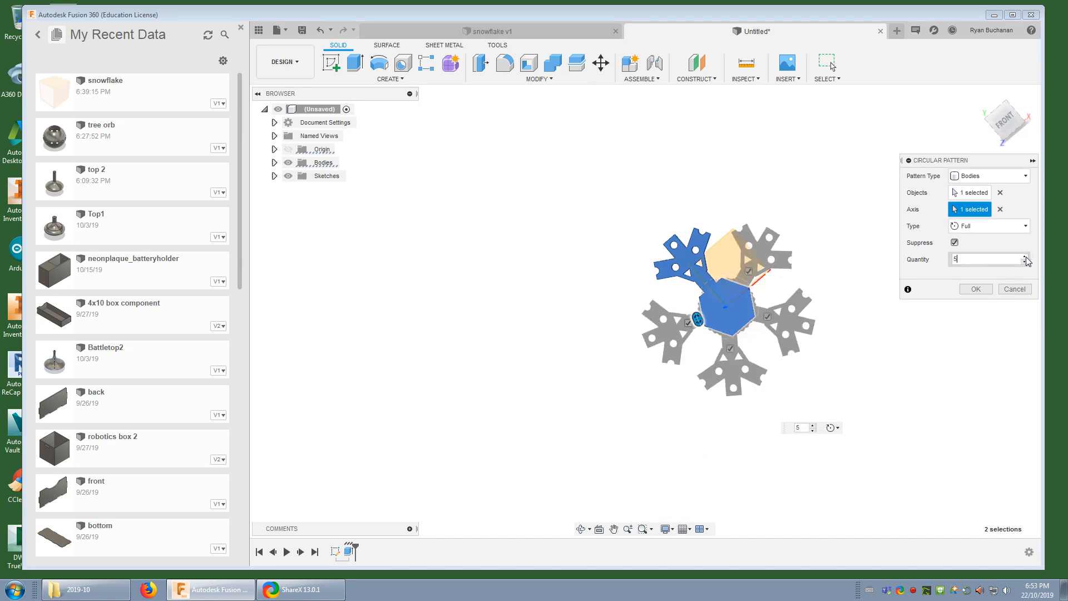
{"action": "left_click", "coordinate": [1024, 257]}
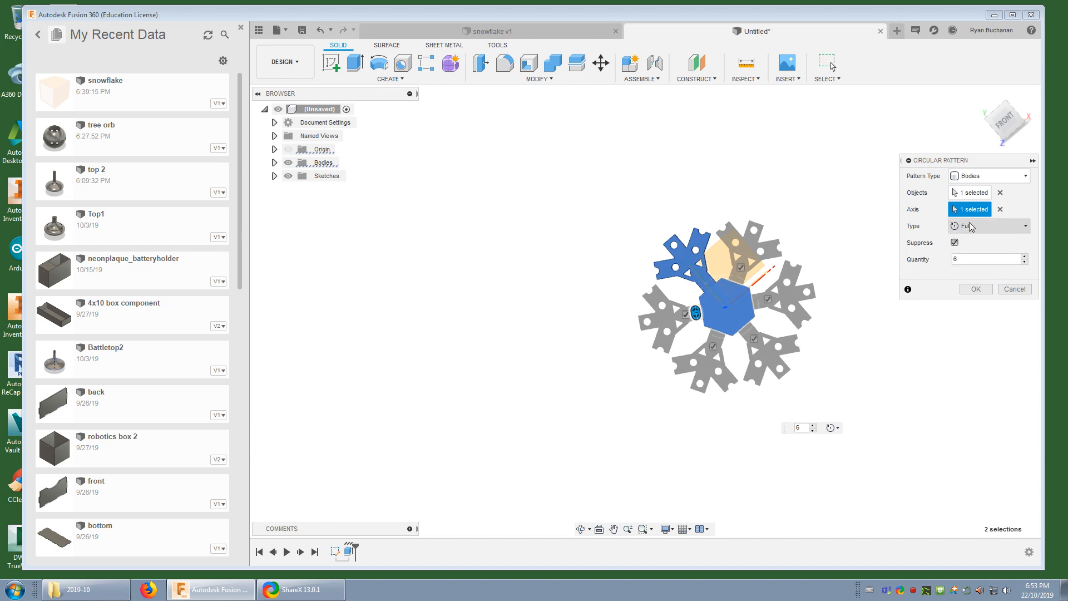
{"action": "left_click", "coordinate": [977, 290]}
Examine the patterned snowflake's separate bodies in the model tree and the options available for the first body
{"action": "mouse_move", "coordinate": [893, 272]}
{"action": "middle_mouse_down", "text": "shift"}
{"action": "mouse_move", "coordinate": [814, 311]}
{"action": "mouse_move", "coordinate": [887, 282]}
{"action": "mouse_move", "coordinate": [908, 256]}
{"action": "mouse_move", "coordinate": [892, 261]}
{"action": "middle_mouse_up", "text": "shift"}
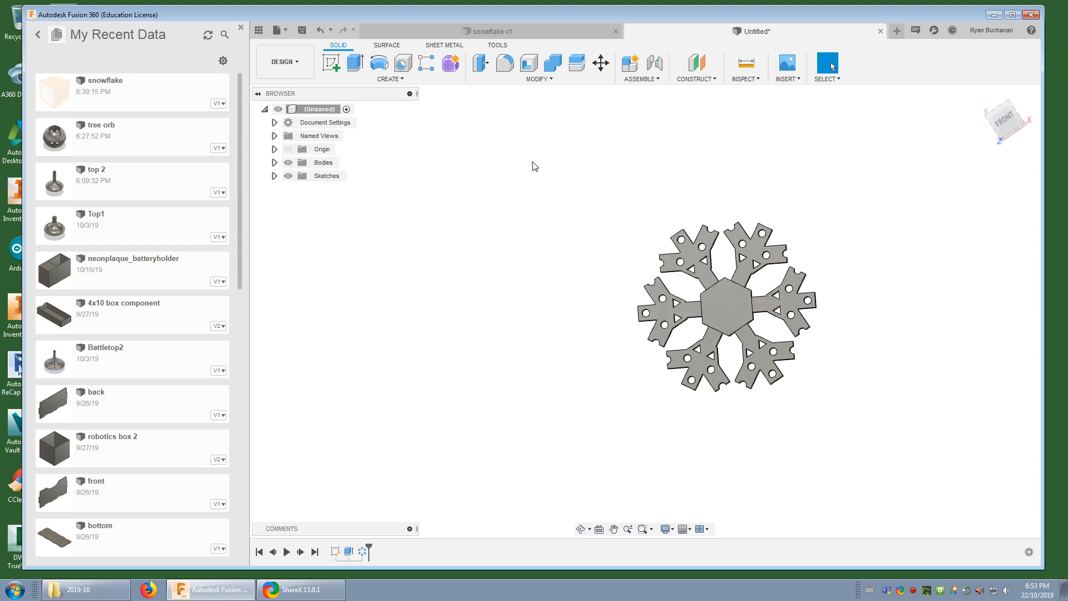
{"action": "left_click_drag", "start_coordinate": [533, 166], "coordinate": [890, 440]}
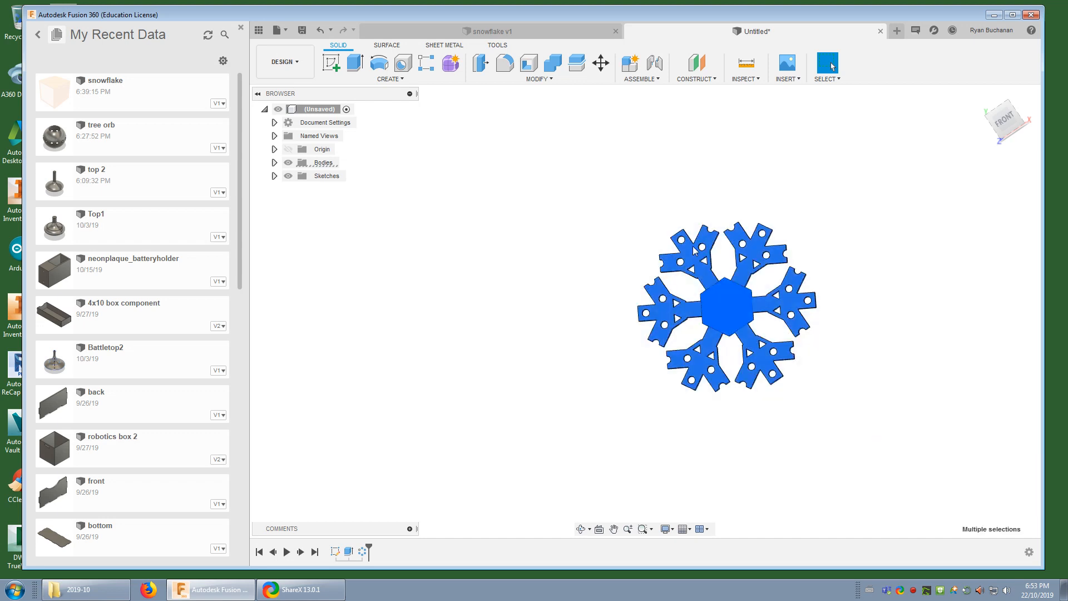
{"action": "left_click", "coordinate": [275, 162]}
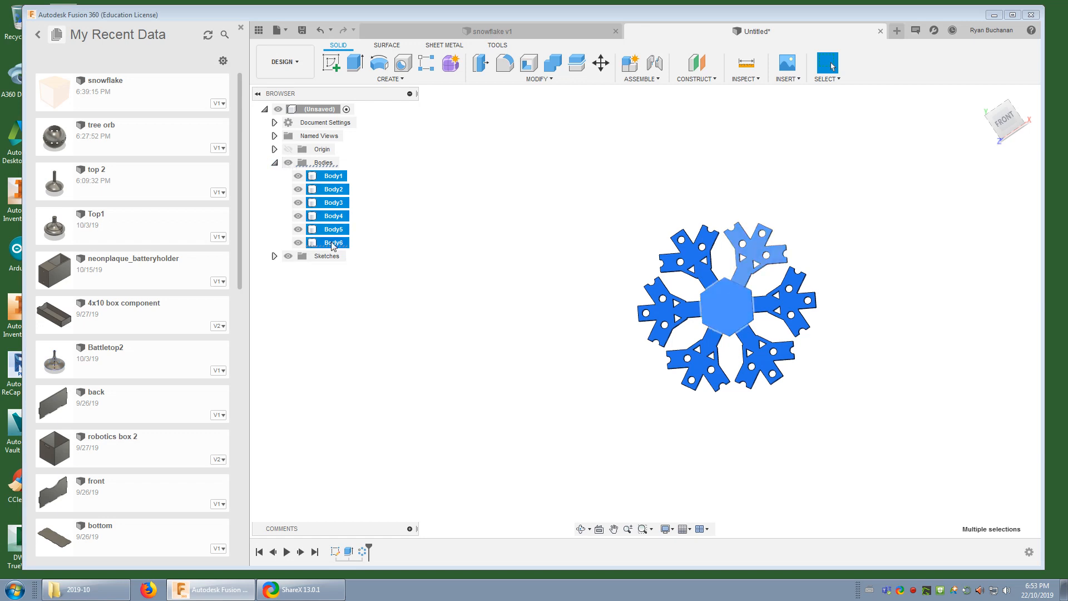
{"action": "left_click", "coordinate": [399, 237]}
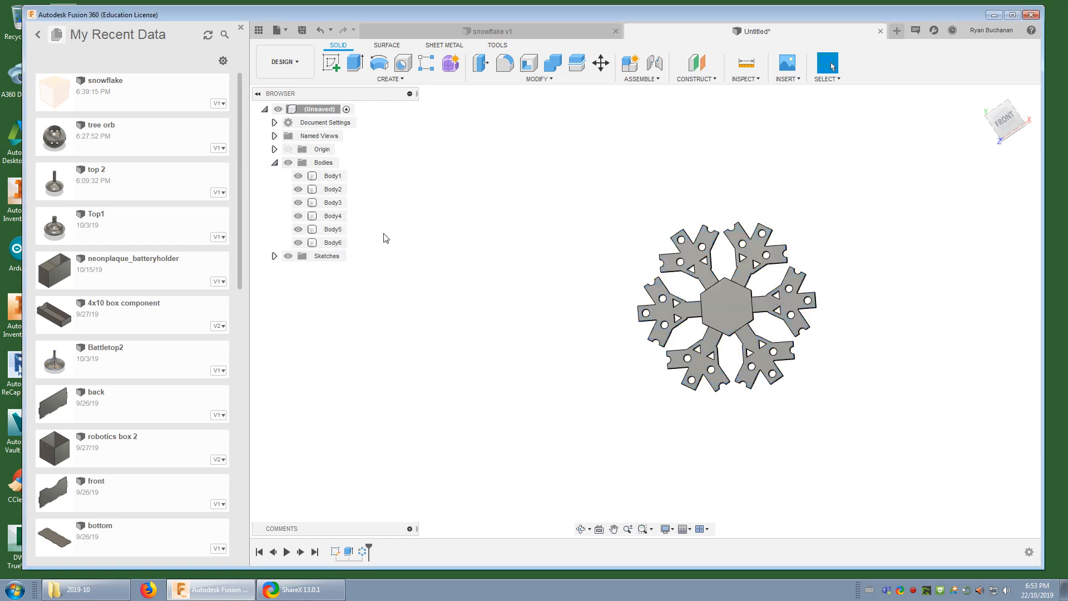
{"action": "right_click", "coordinate": [334, 177]}
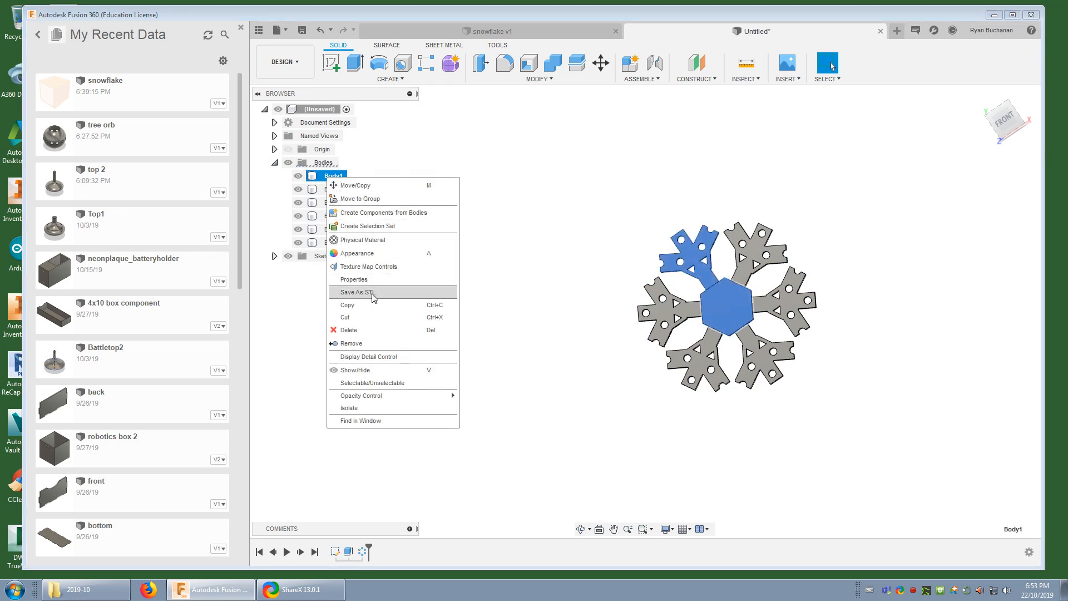
{"action": "key", "text": "Escape"}
Combine all the patterned snowflake bodies into a single body with the Join operation
{"action": "left_click_drag", "start_coordinate": [524, 137], "coordinate": [885, 460]}
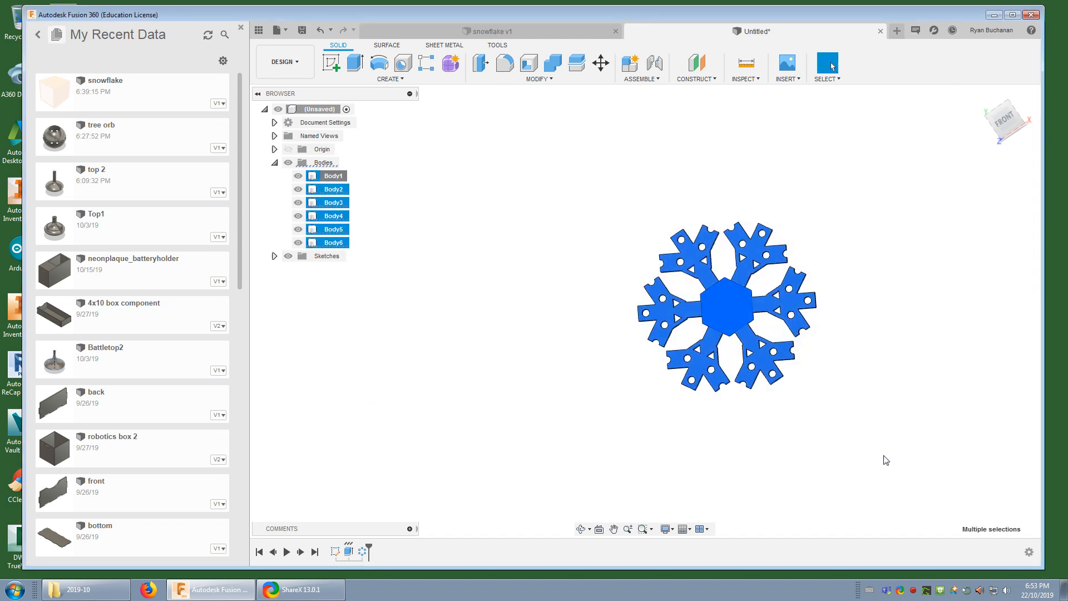
{"action": "left_click", "coordinate": [553, 70]}
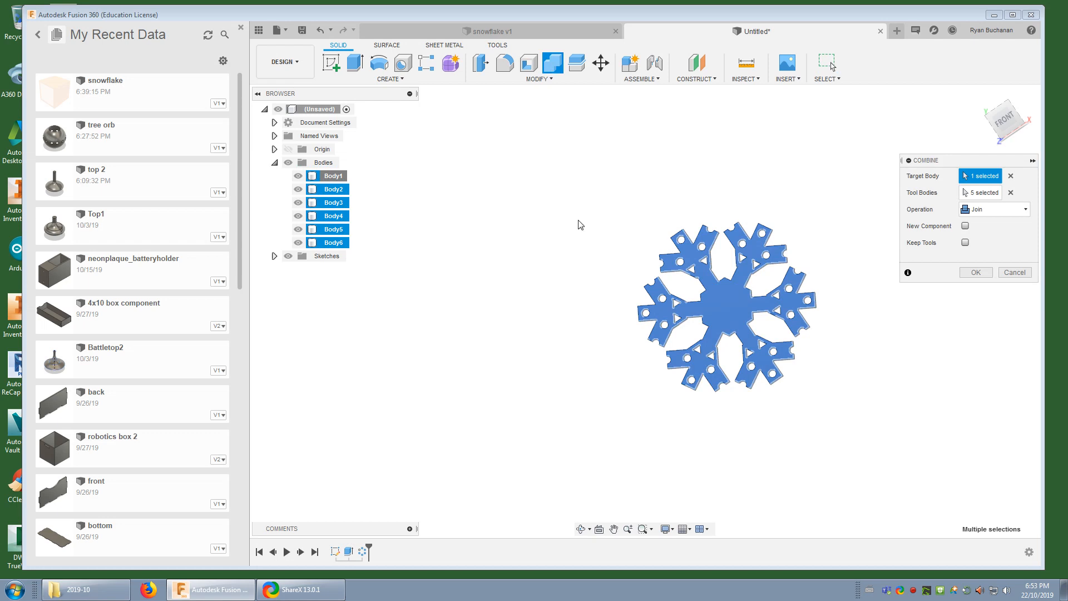
{"action": "left_click", "coordinate": [980, 272]}
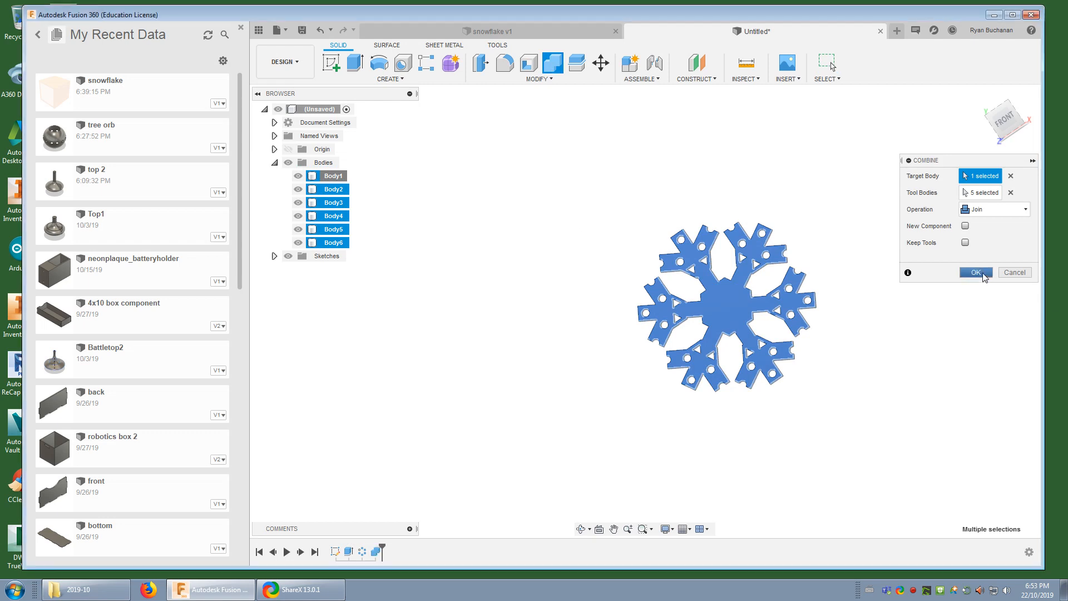
Review the combined body's STL export option and inspect the finished snowflake from an angle
{"action": "right_click", "coordinate": [323, 177]}
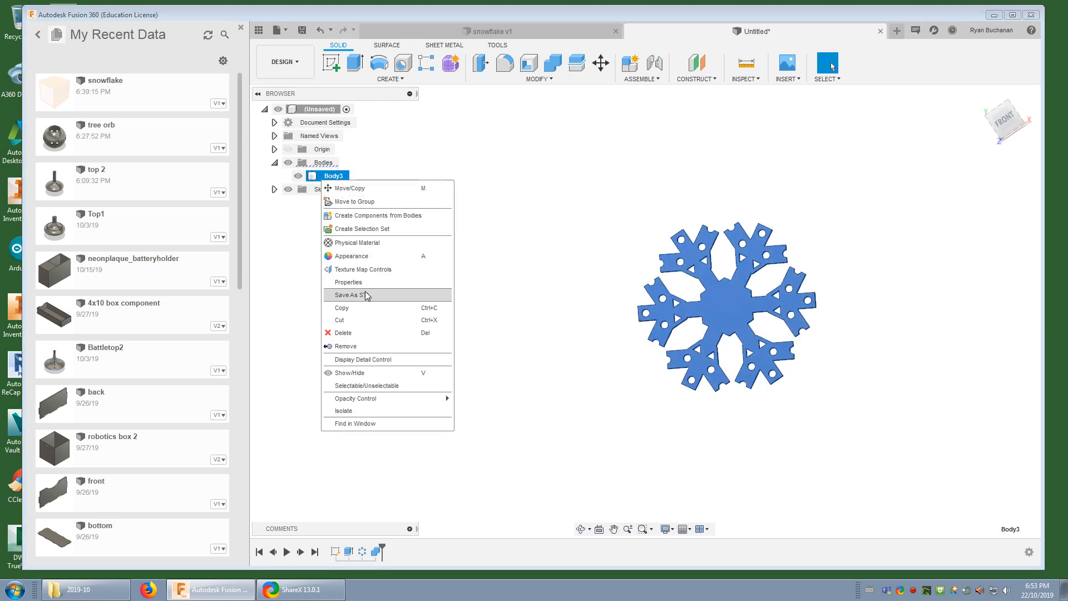
{"action": "left_click", "coordinate": [563, 196]}
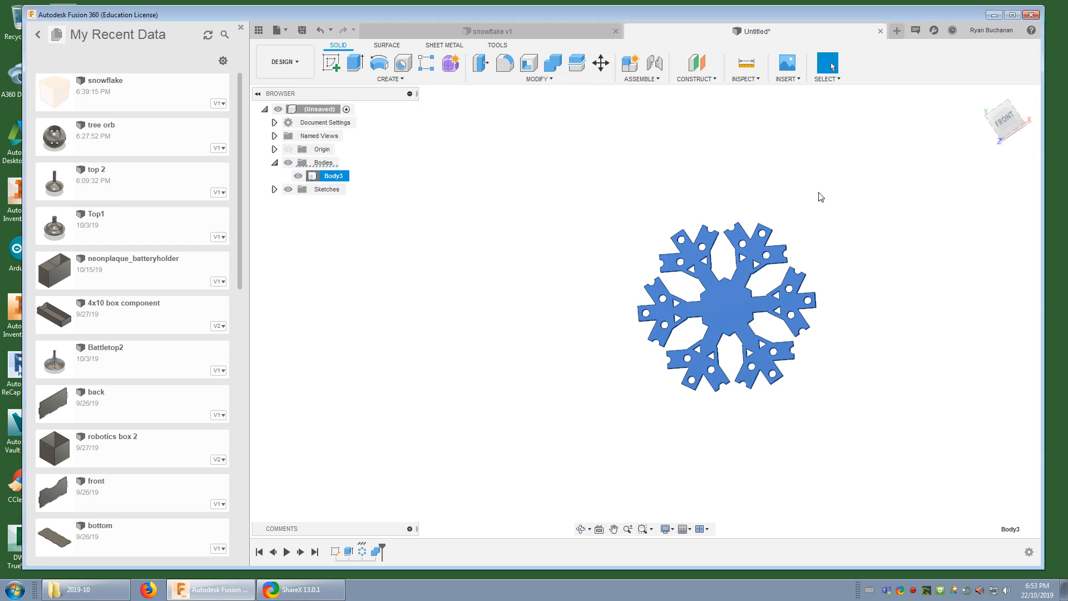
{"action": "mouse_move", "coordinate": [818, 193]}
{"action": "middle_mouse_down", "text": "shift"}
{"action": "mouse_move", "coordinate": [787, 200]}
{"action": "mouse_move", "coordinate": [811, 205]}
{"action": "middle_mouse_up", "text": "shift"}
{"action": "left_click", "coordinate": [873, 257]}
{"action": "scroll", "coordinate": [852, 371], "scroll_direction": "down", "scroll_amount": 3}
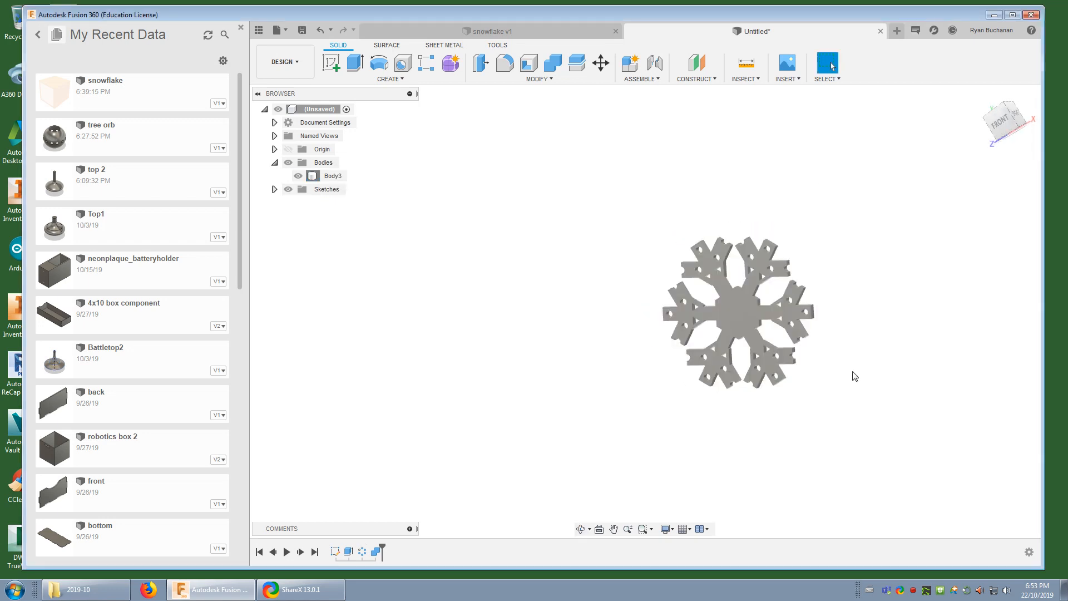
{"action": "scroll", "coordinate": [852, 372], "scroll_direction": "up", "scroll_amount": 3}
{"action": "scroll", "coordinate": [854, 376], "scroll_direction": "up", "scroll_amount": 3}
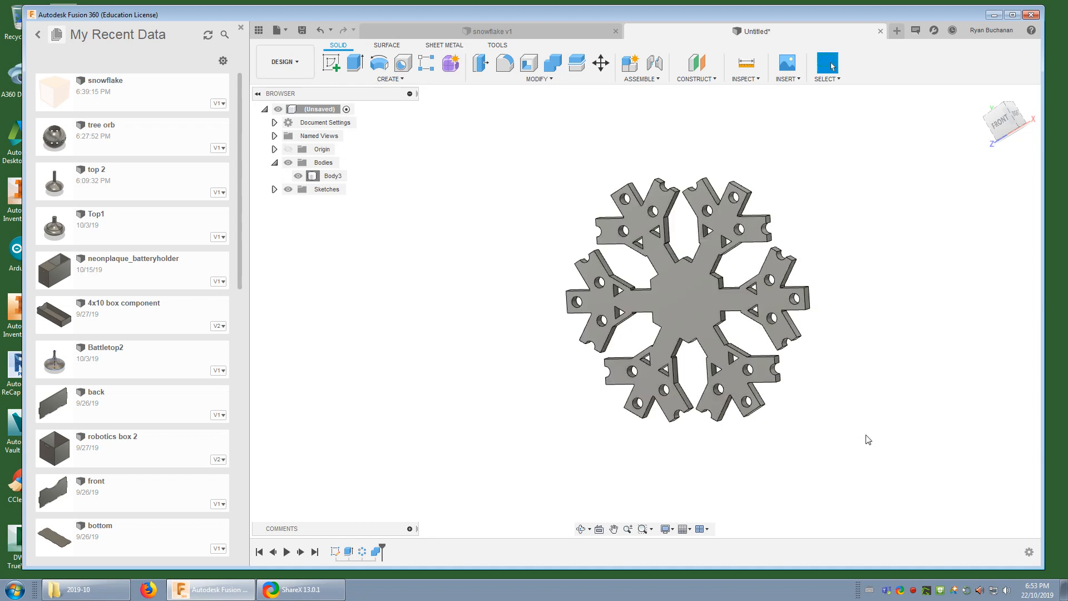